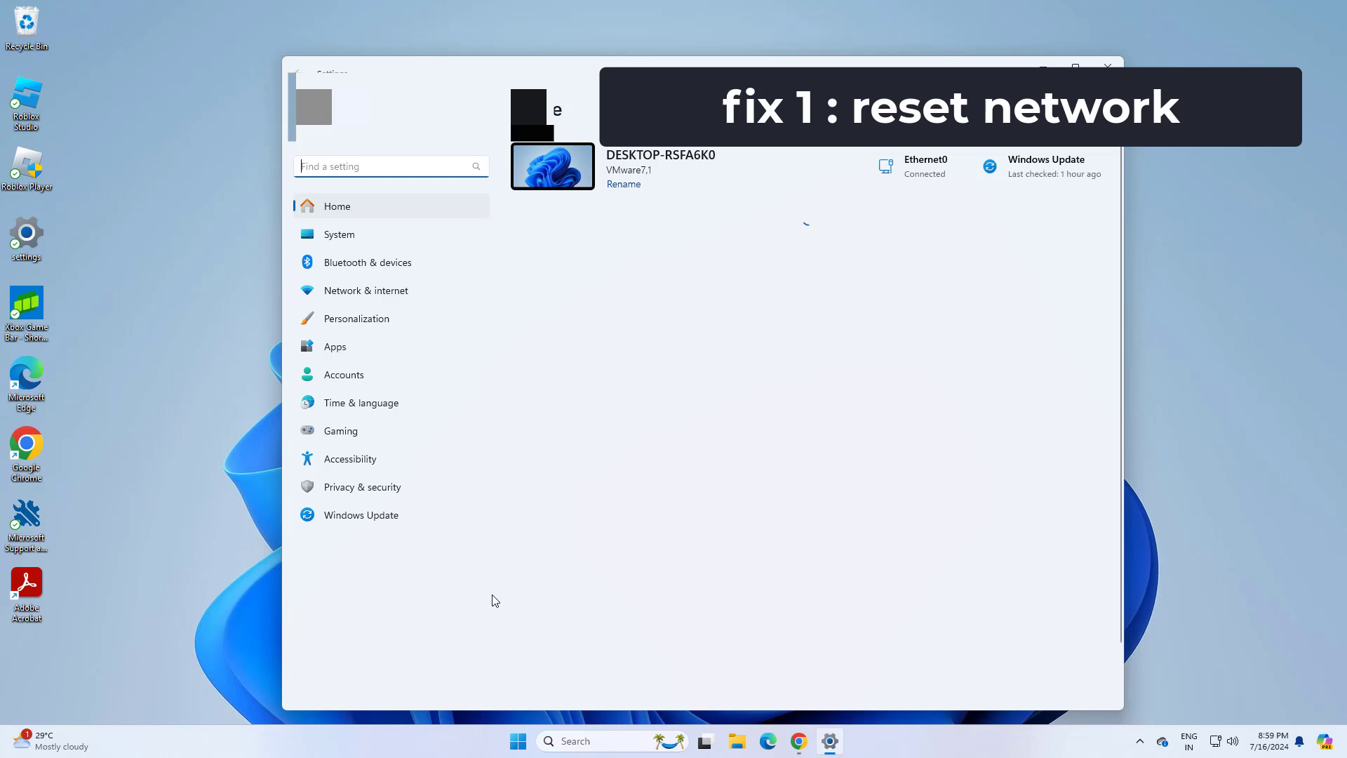
# Run a network reset from the advanced network settings, confirm it, and dismiss the sign-out notice.
pyautogui.click(372, 292)
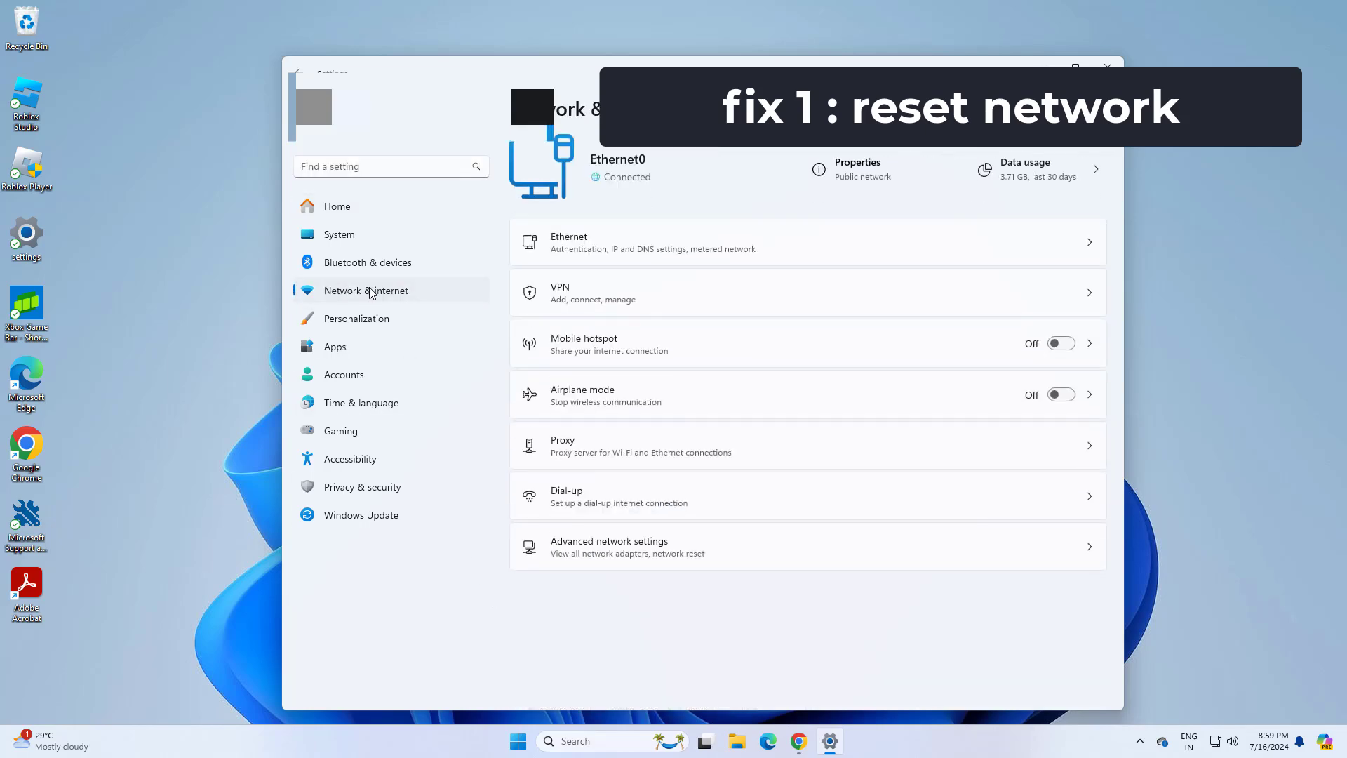
pyautogui.click(653, 556)
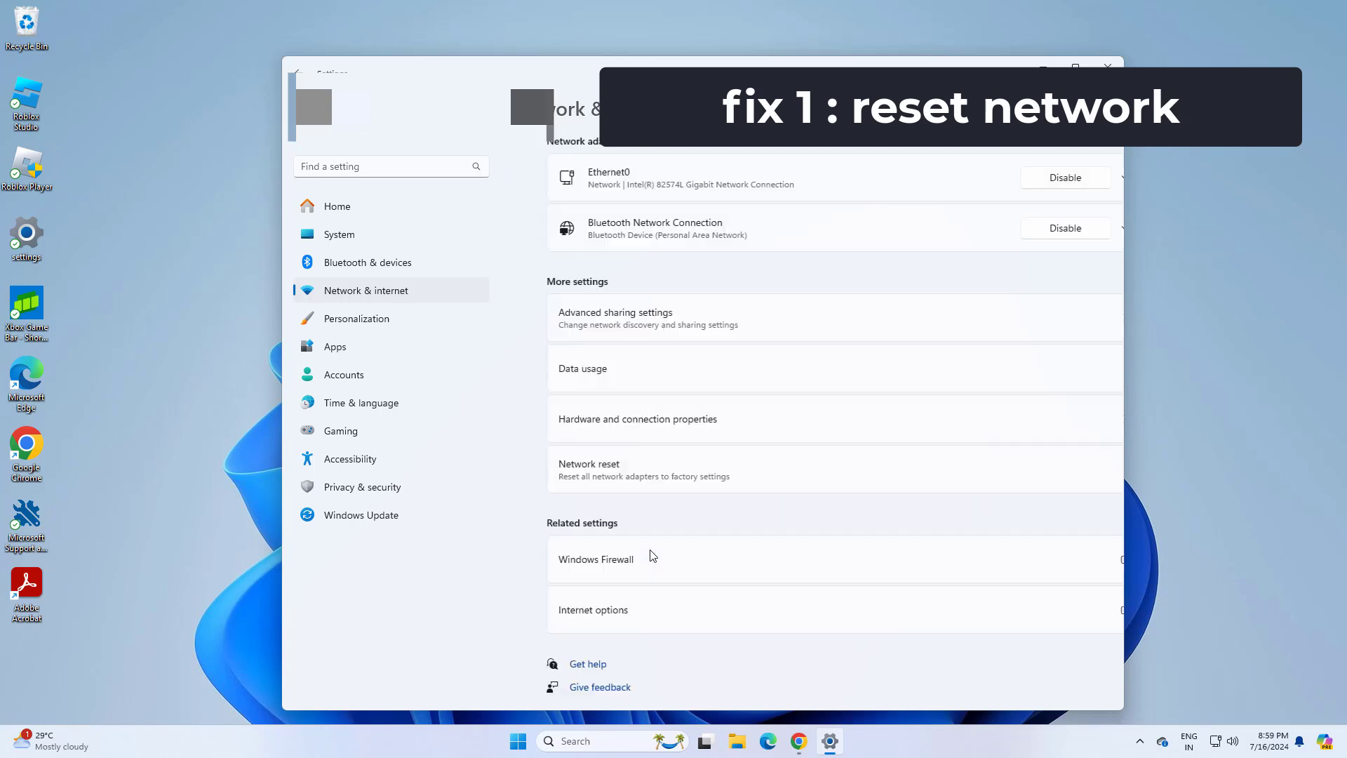
pyautogui.click(658, 472)
pyautogui.click(1052, 237)
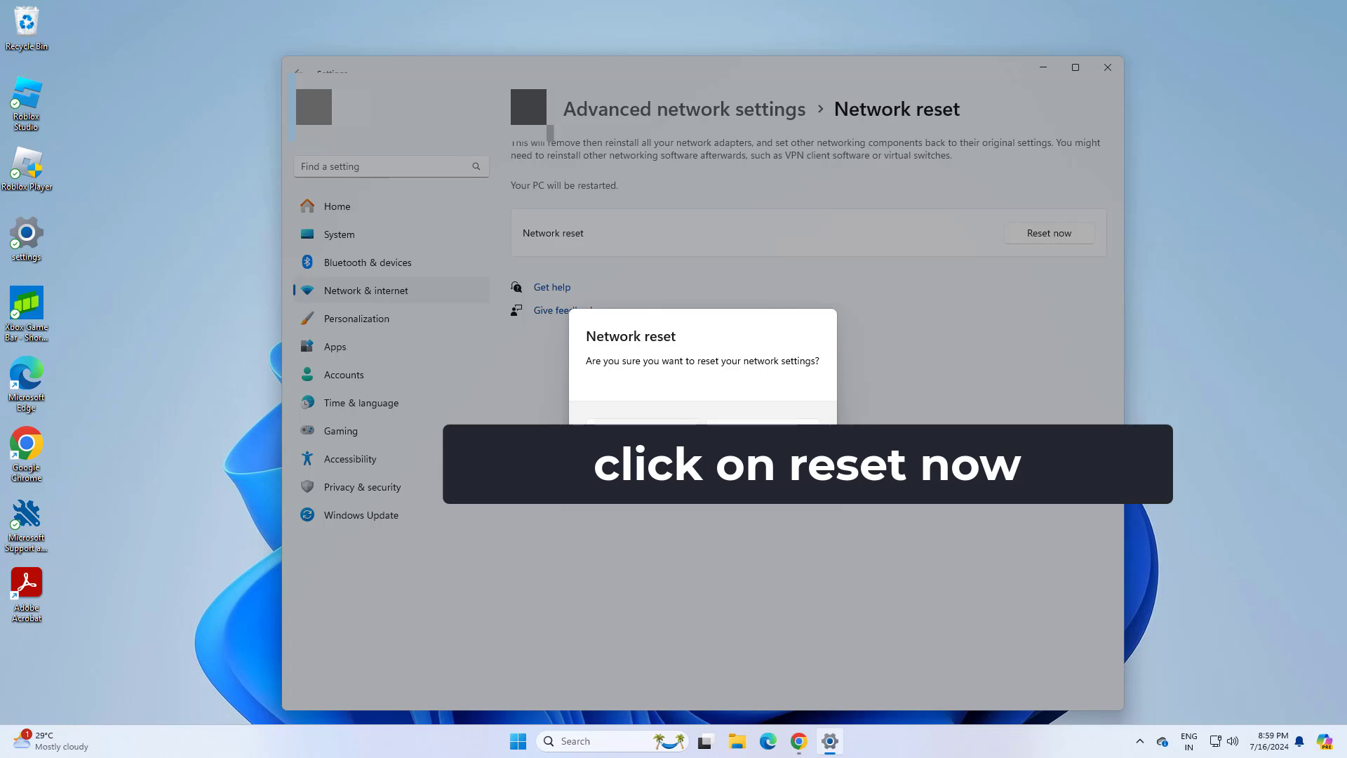
pyautogui.press('Return')
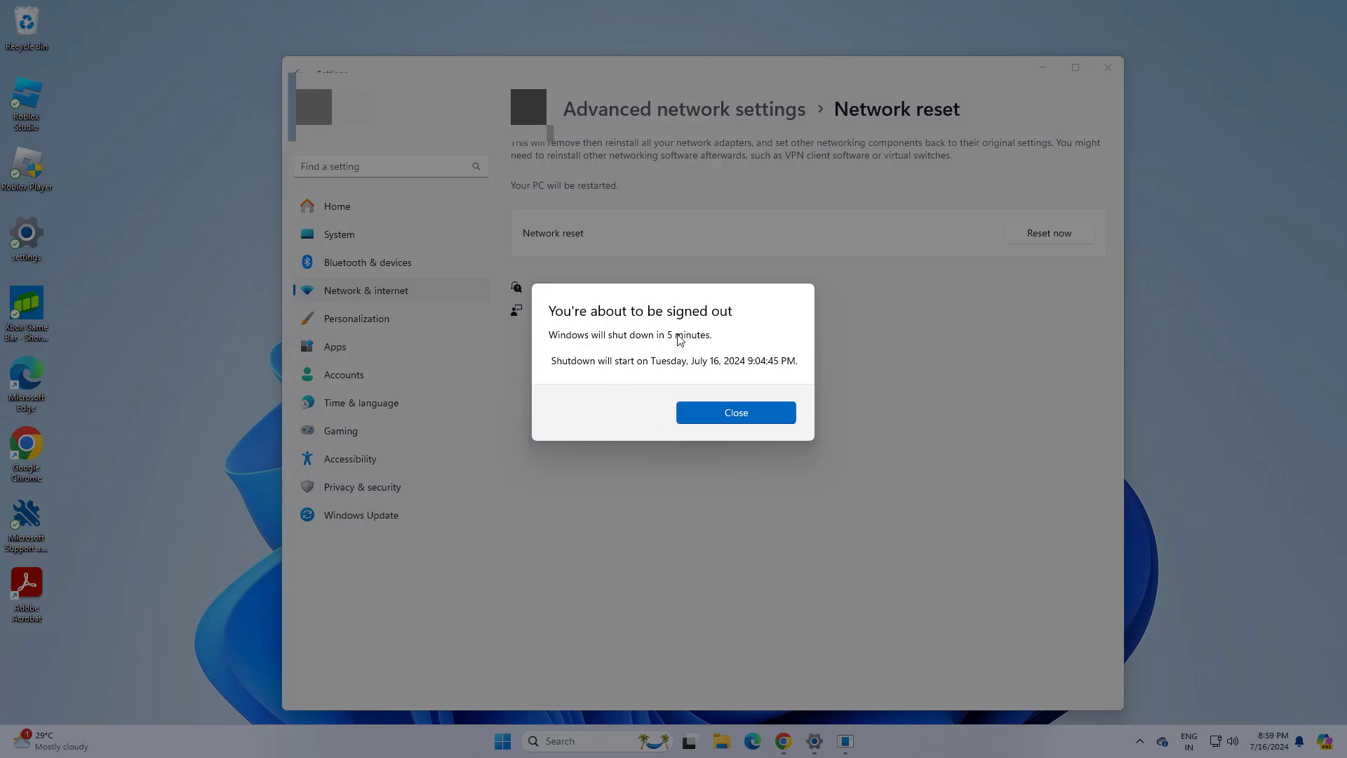
pyautogui.click(741, 415)
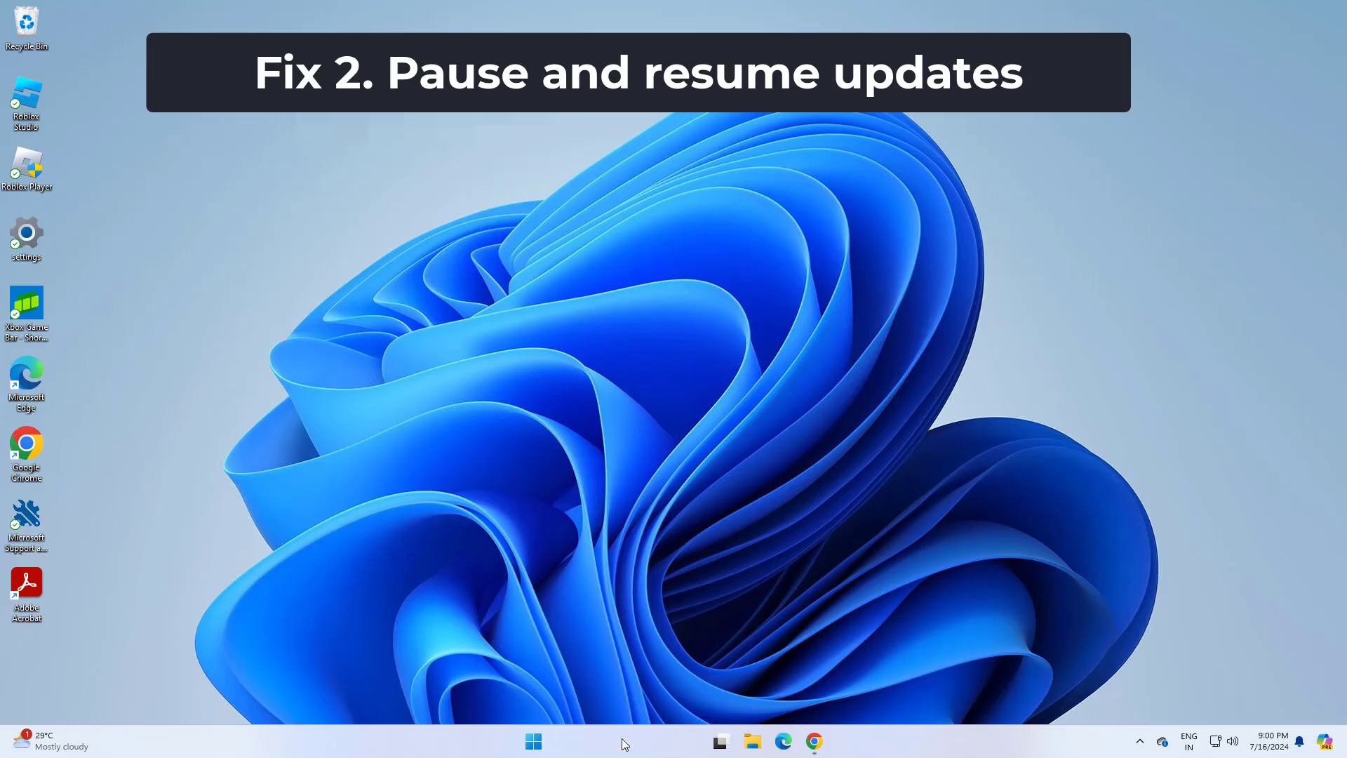
# Find the Windows Update settings by searching for "windows upda", pause updates for 1 week, and close the settings window.
pyautogui.click(625, 739)
pyautogui.write('wind')
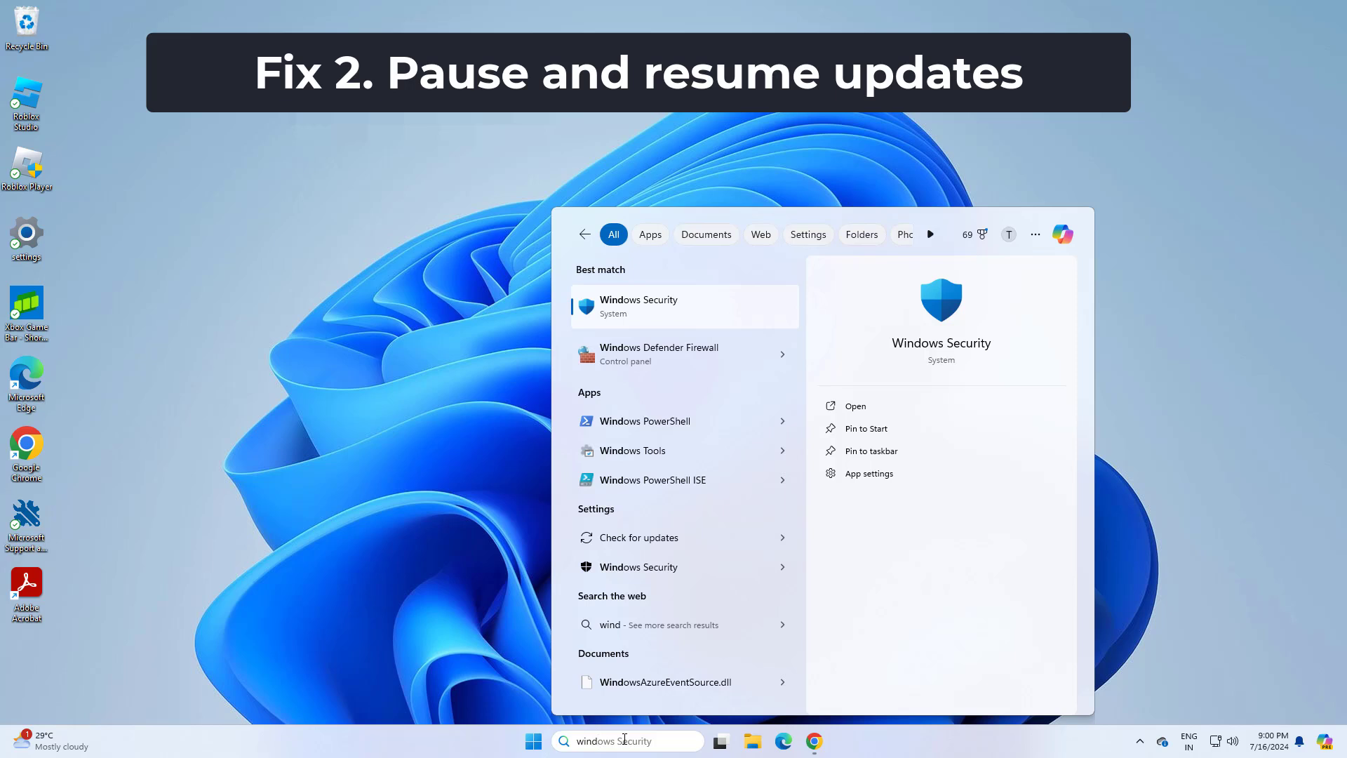
pyautogui.write('ows ')
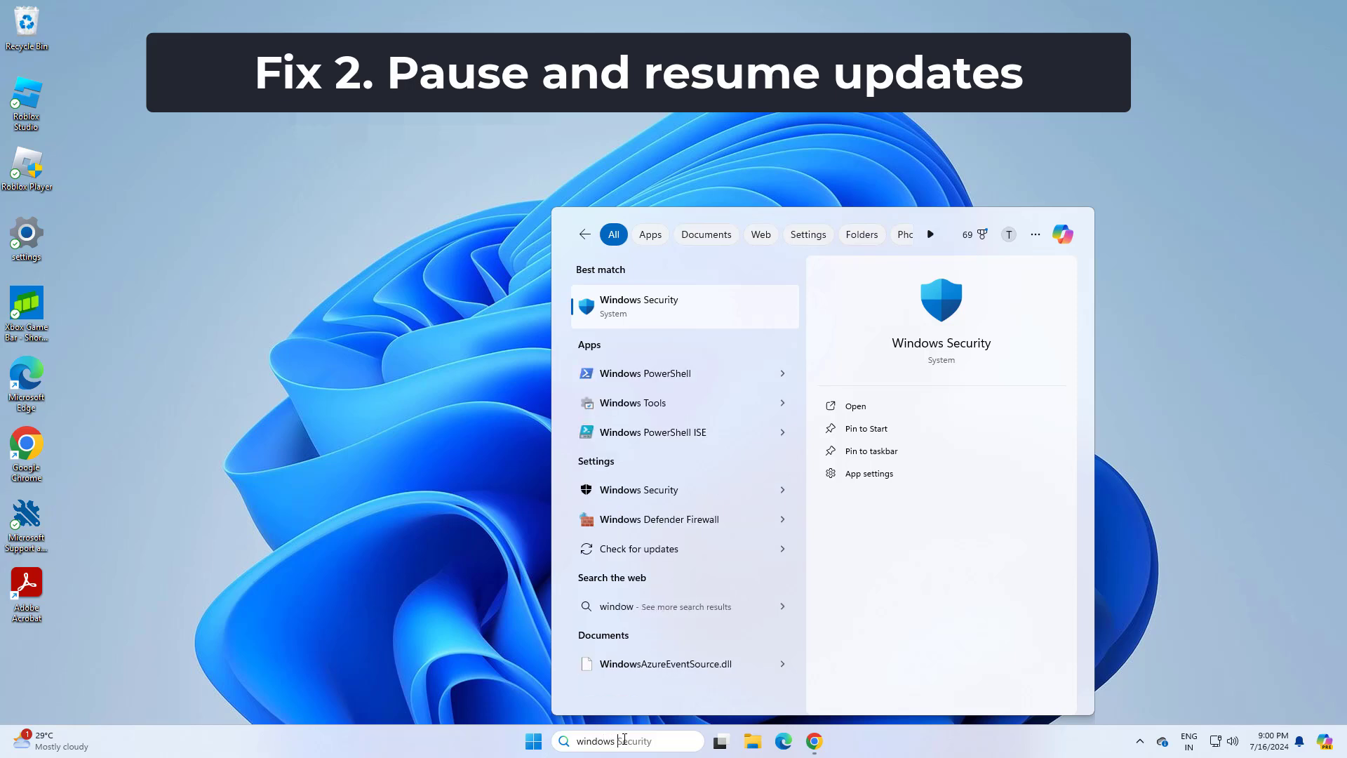
pyautogui.write('upda')
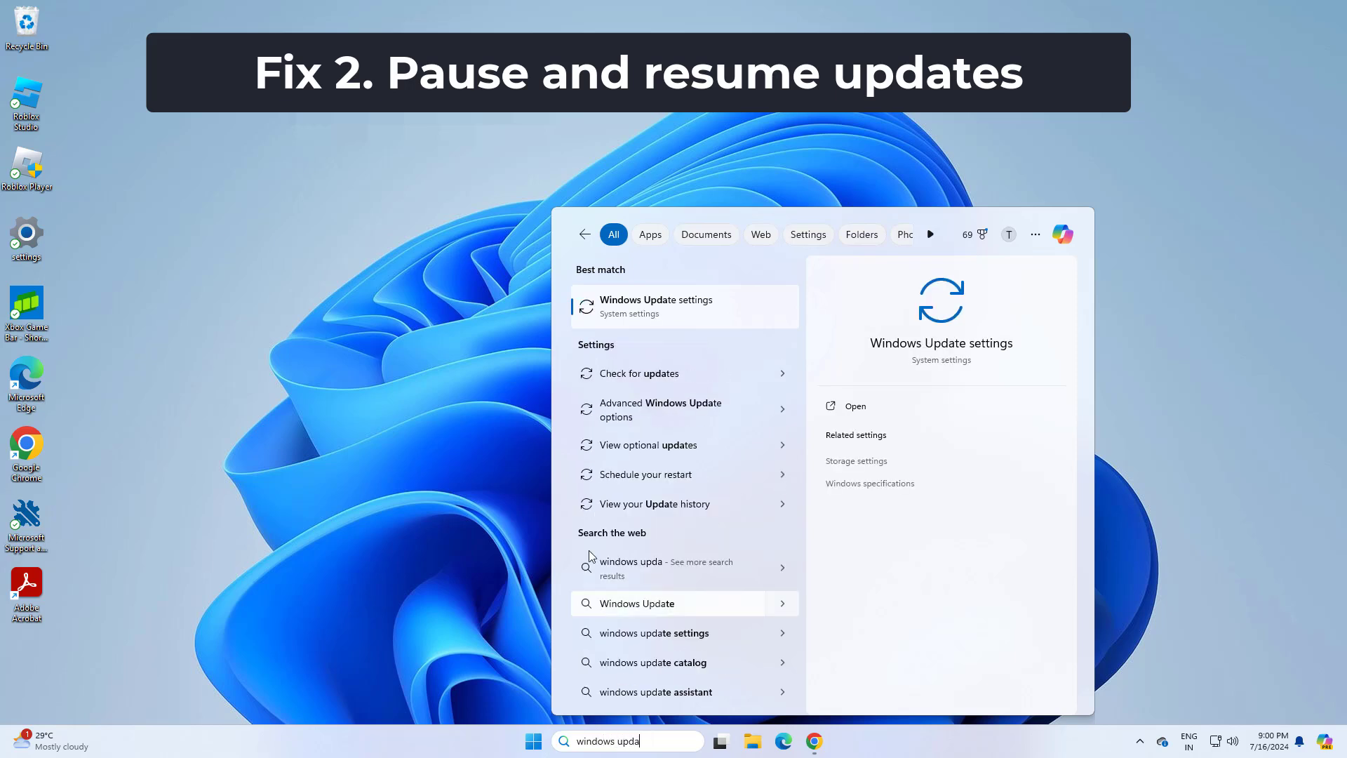
pyautogui.click(641, 376)
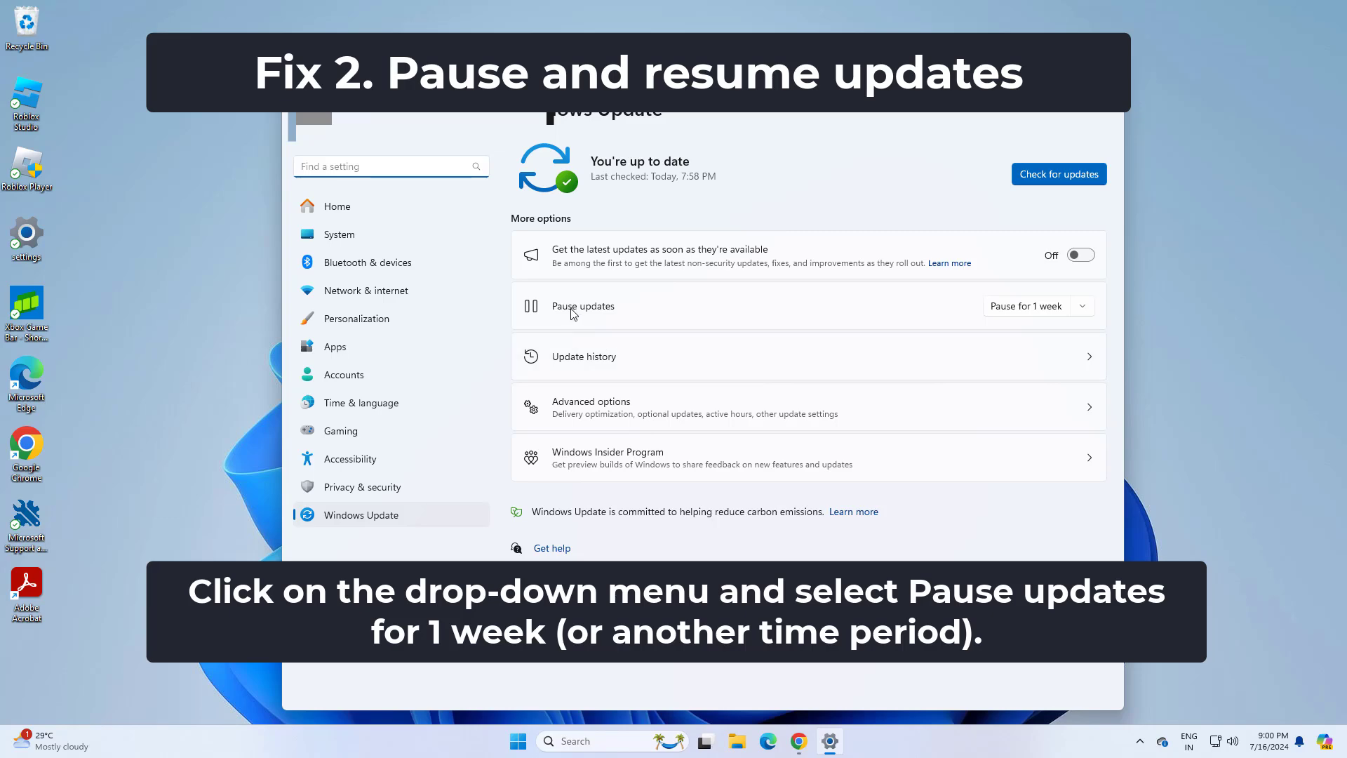
pyautogui.click(1004, 308)
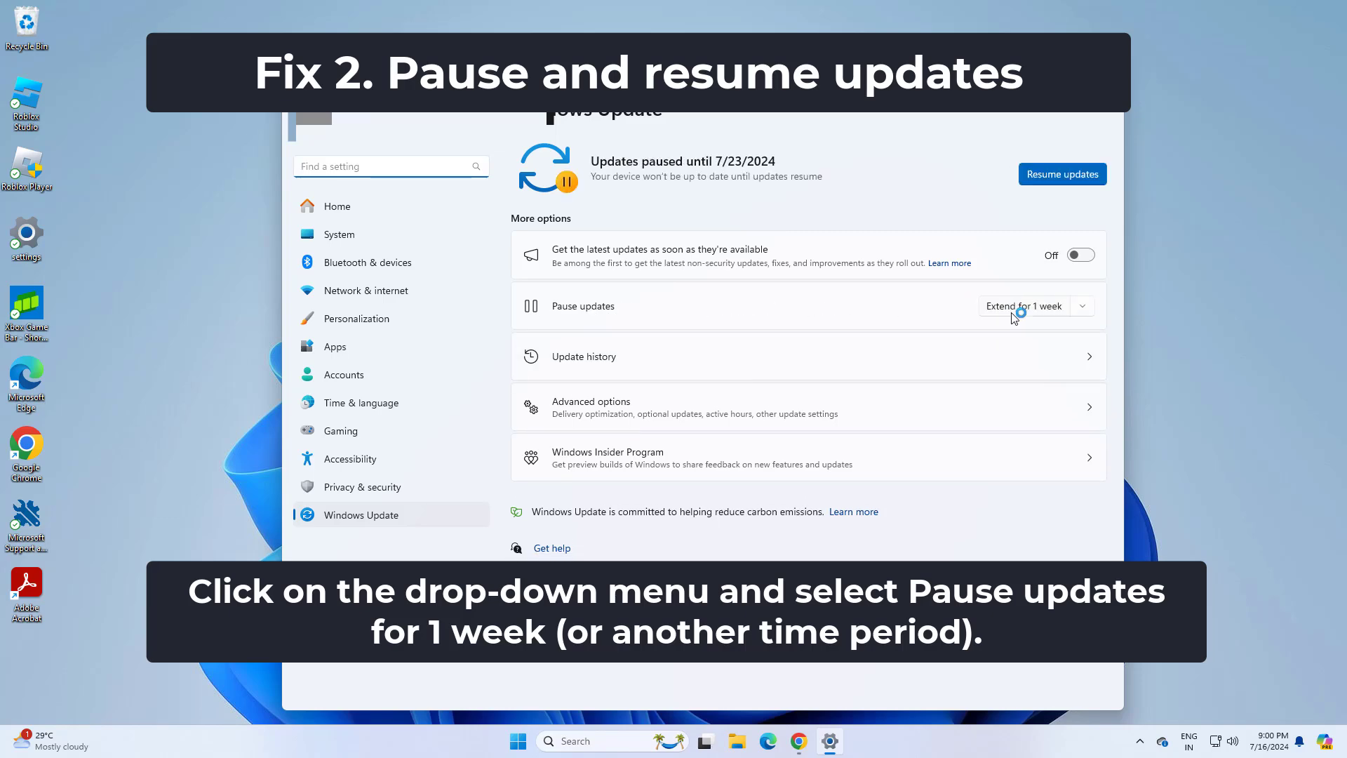
pyautogui.click(1120, 68)
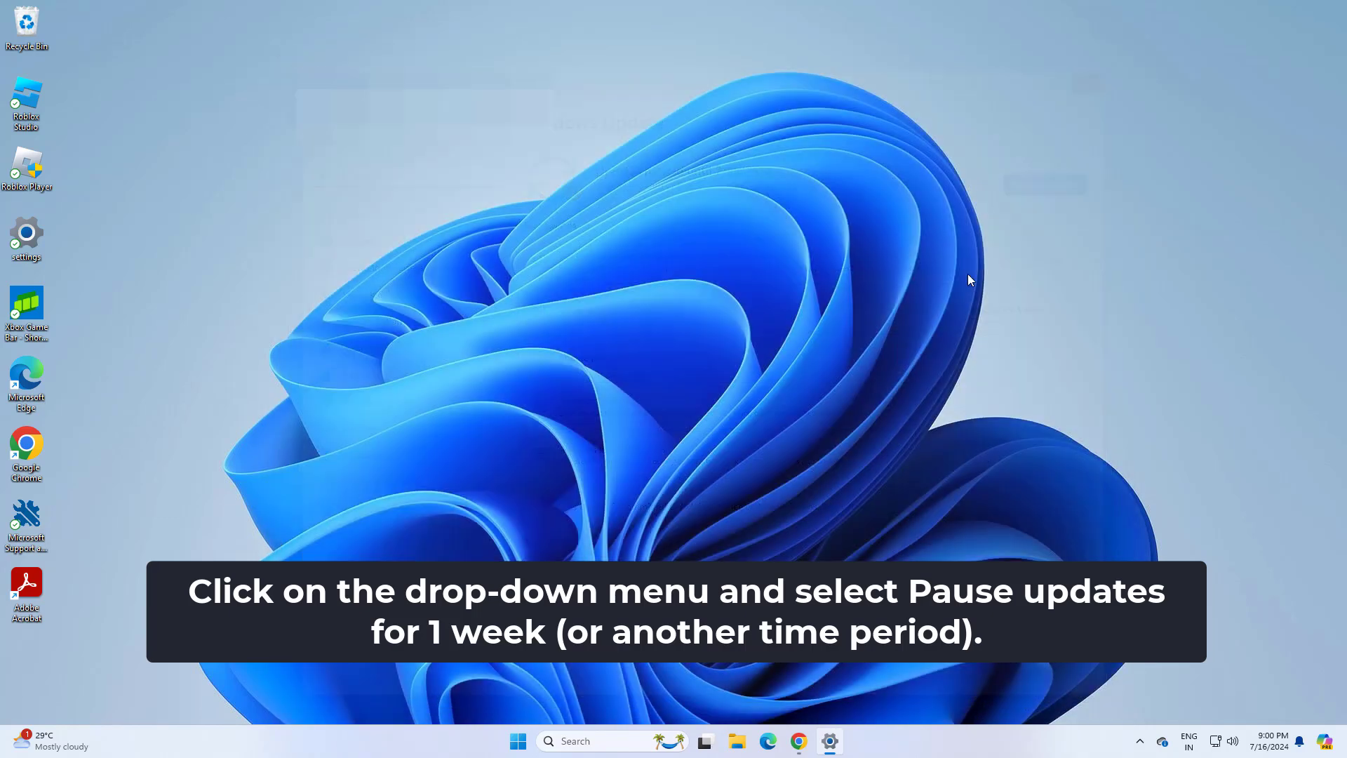
# Restart the computer.
pyautogui.click(534, 741)
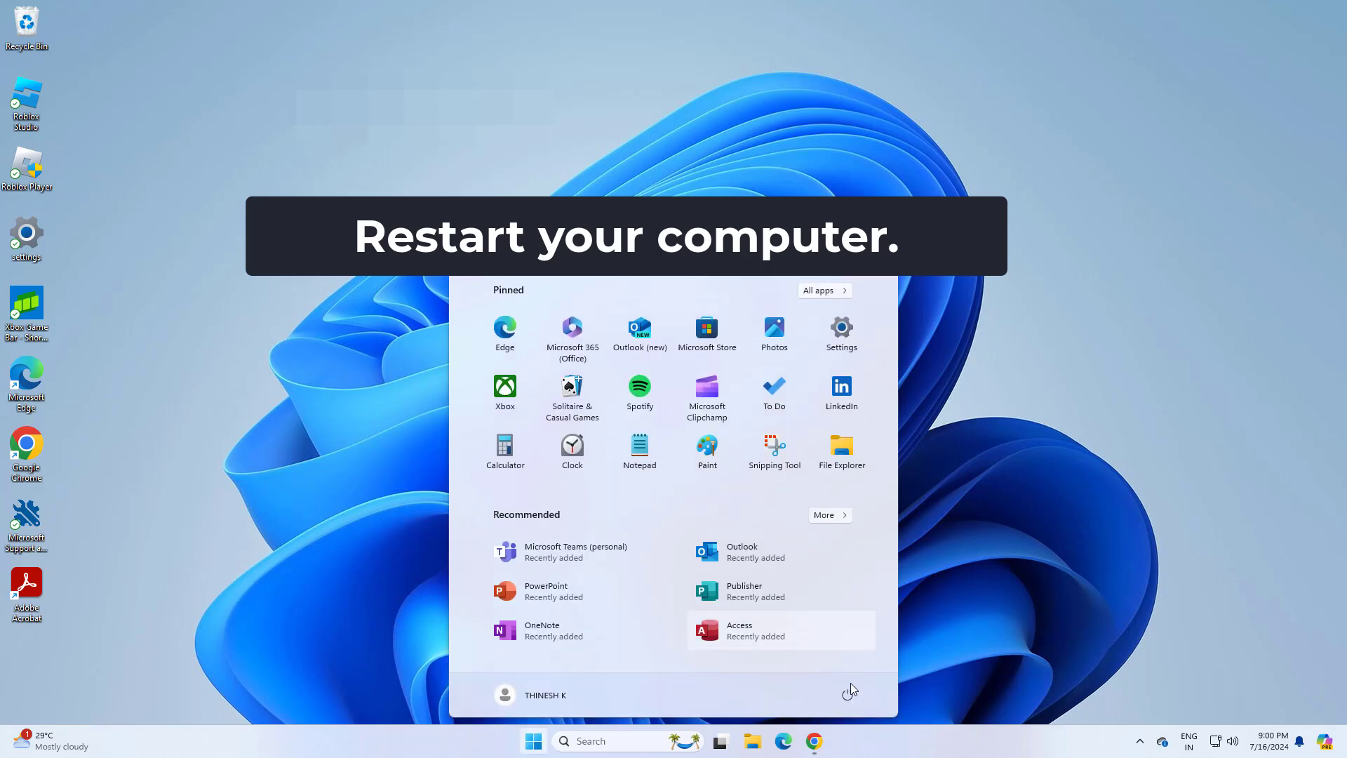
pyautogui.click(849, 694)
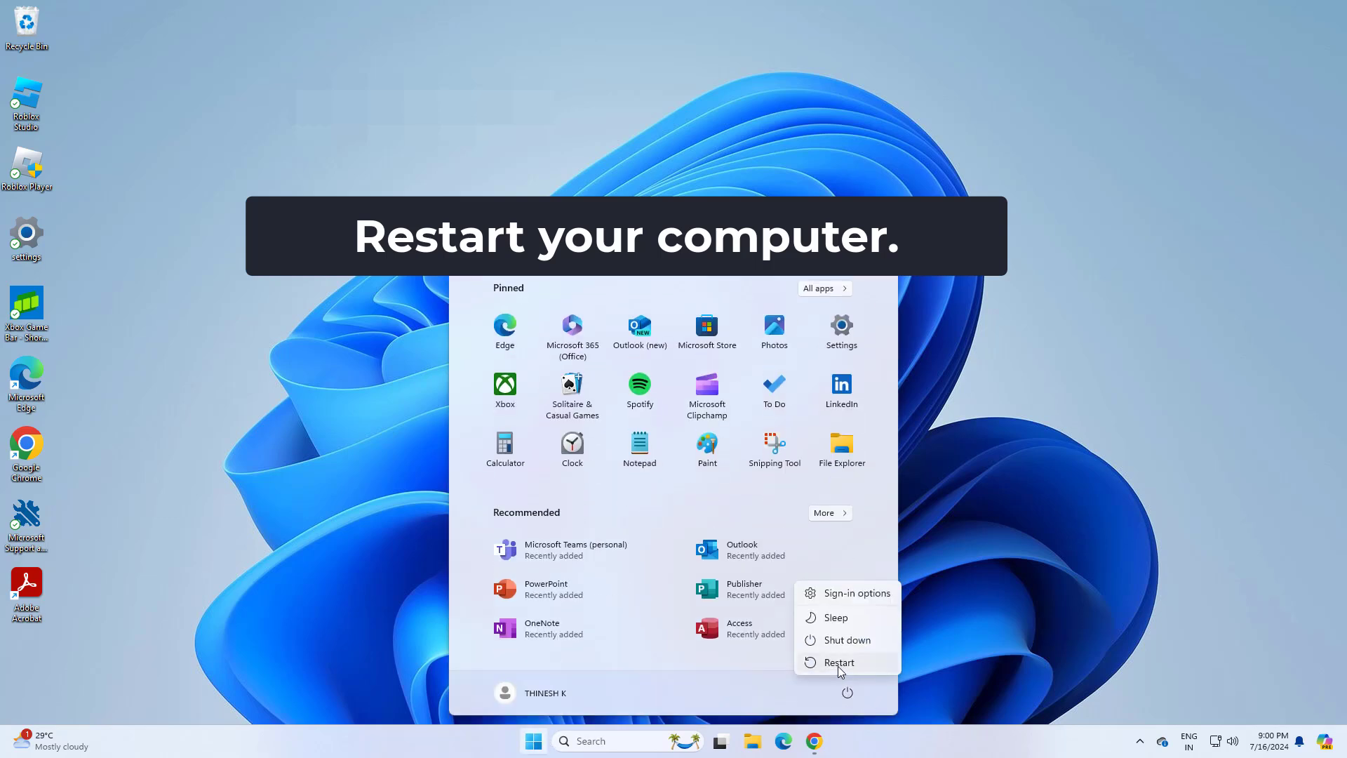
pyautogui.click(838, 664)
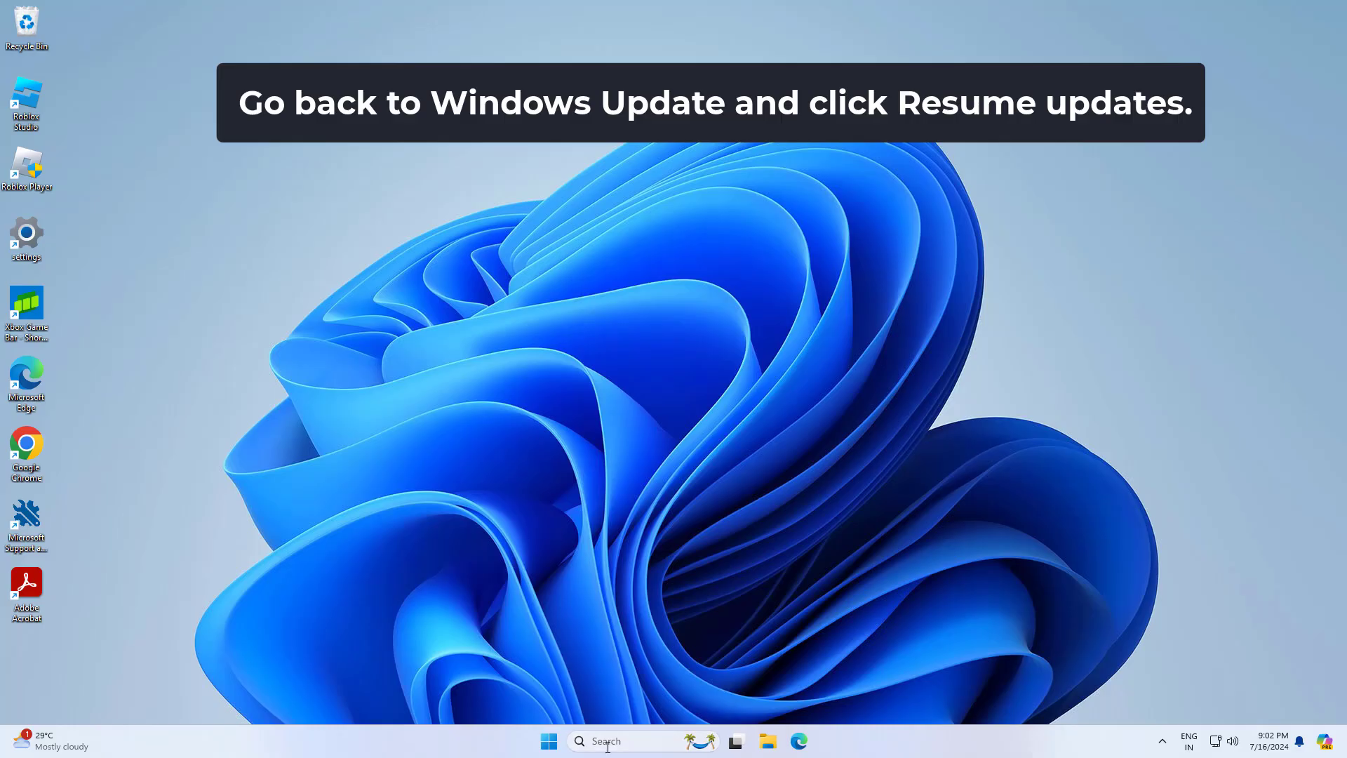
# Search for "update", open the Check for updates settings, and resume the paused updates.
pyautogui.click(608, 742)
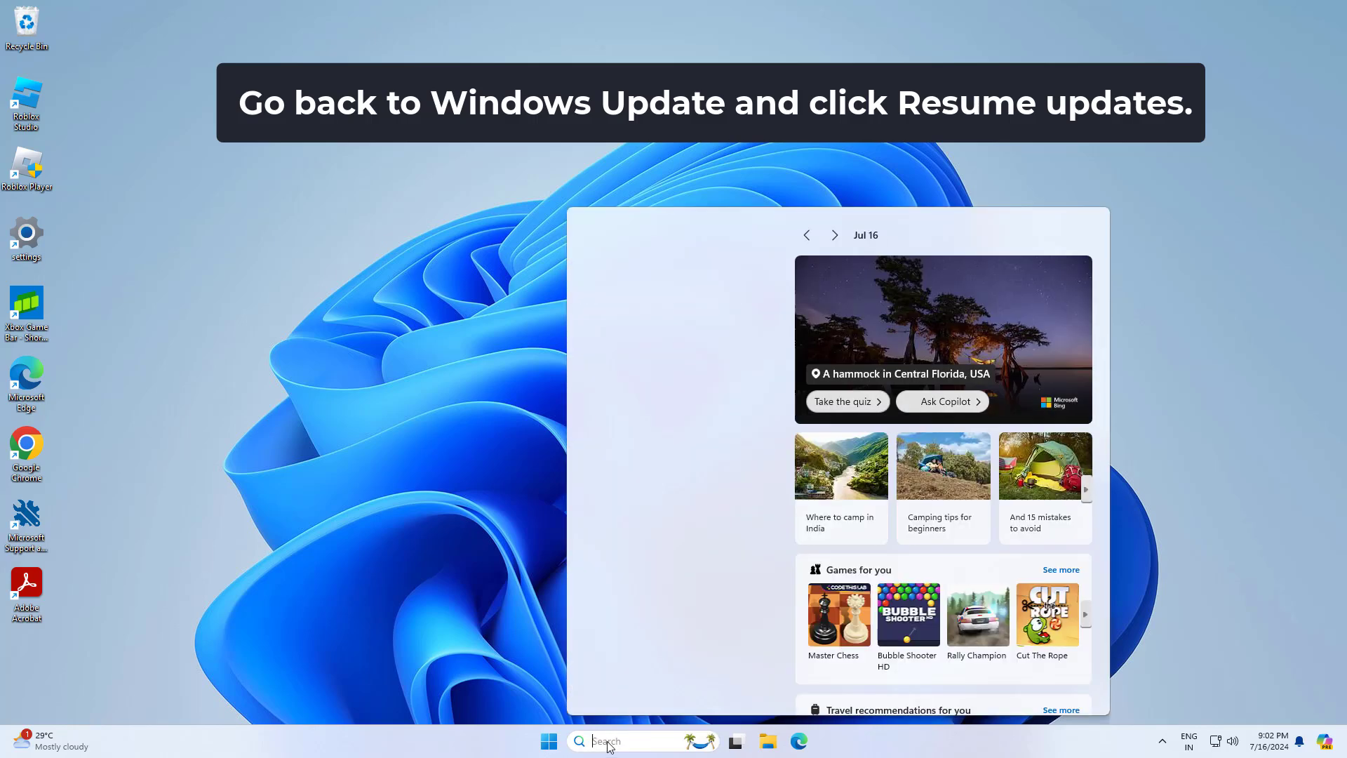
pyautogui.write('update')
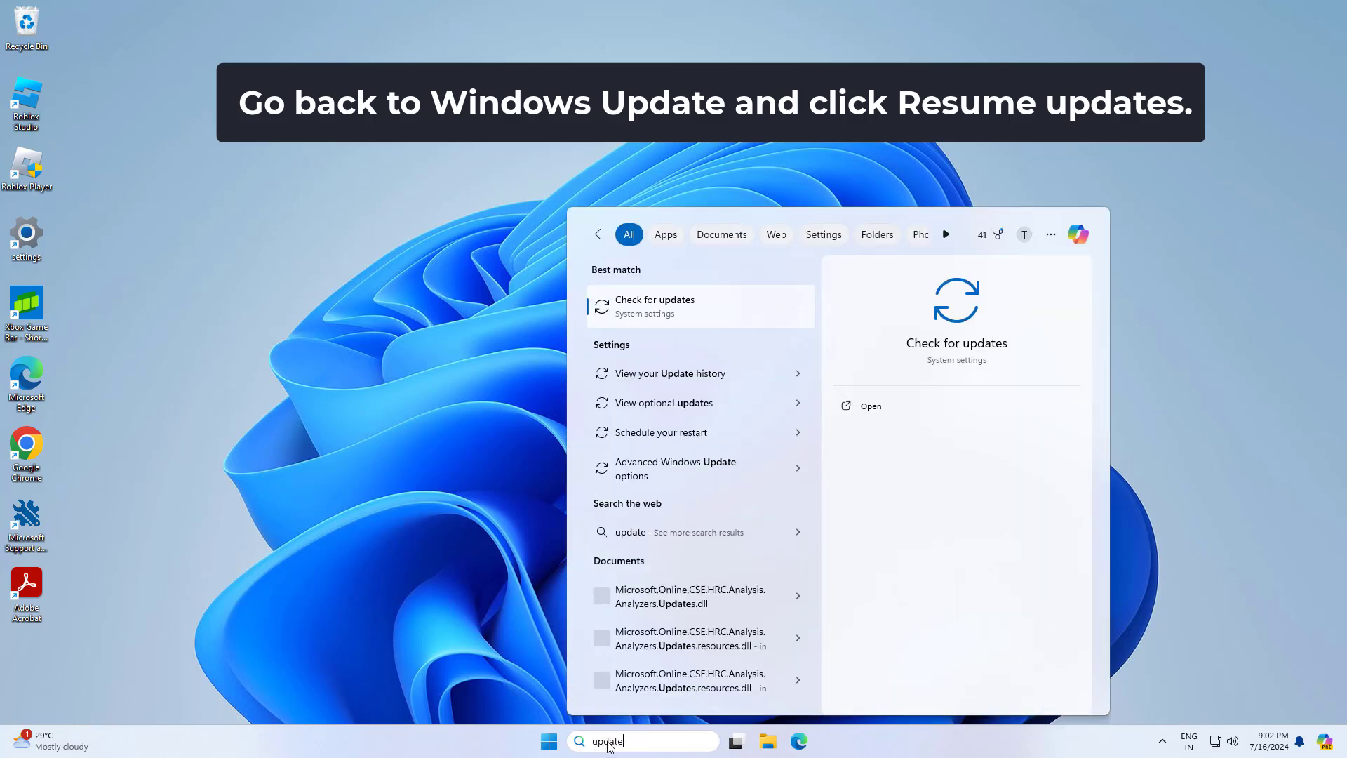
pyautogui.click(664, 300)
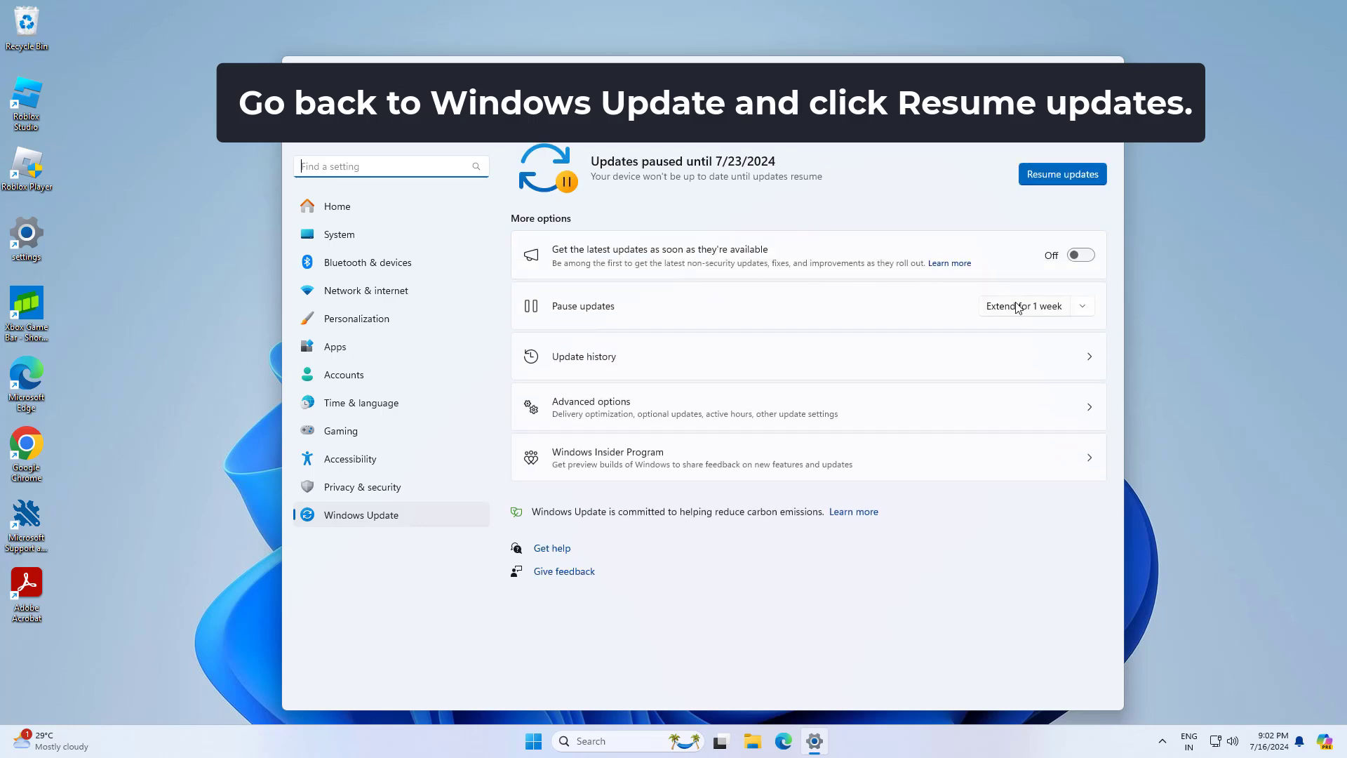
pyautogui.click(1043, 179)
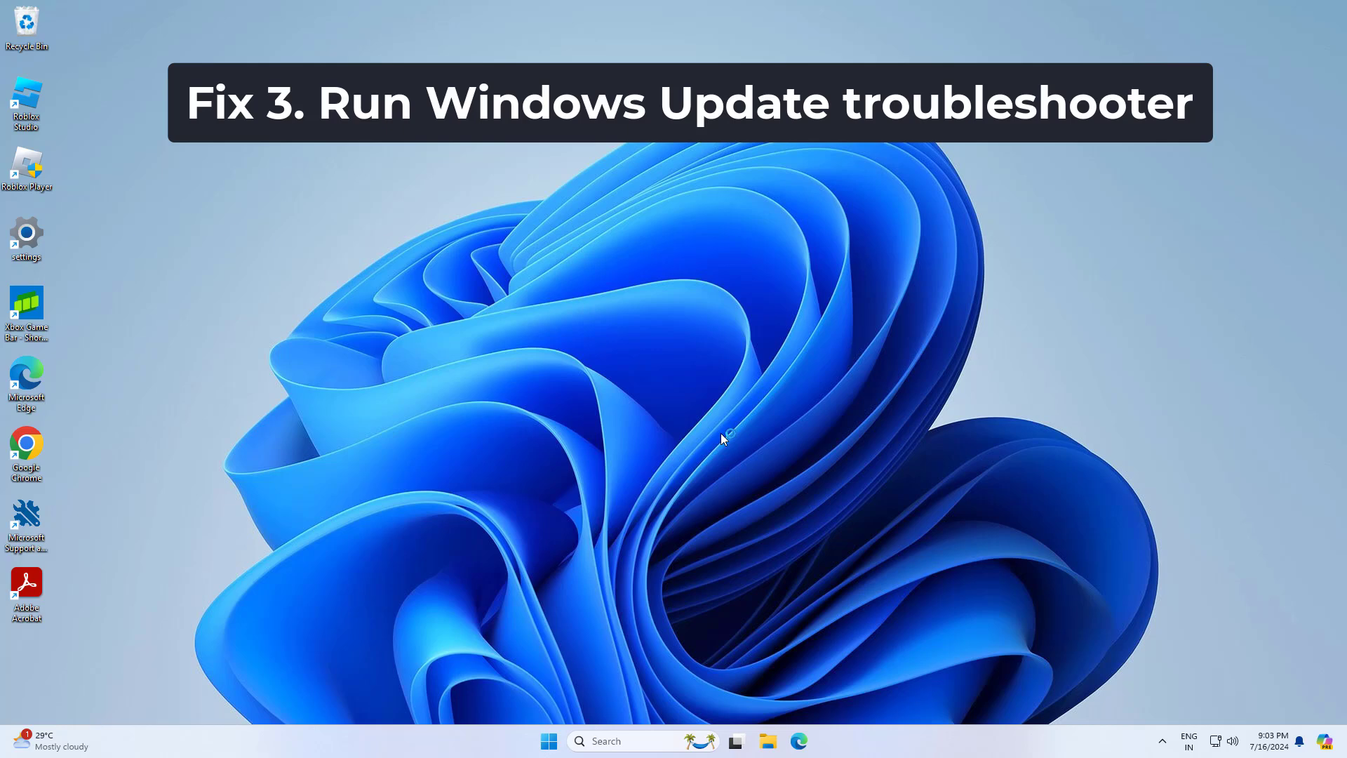
# Search for "fix windows" and run the "Find and fix problems with Windows Update" troubleshooter.
pyautogui.click(610, 739)
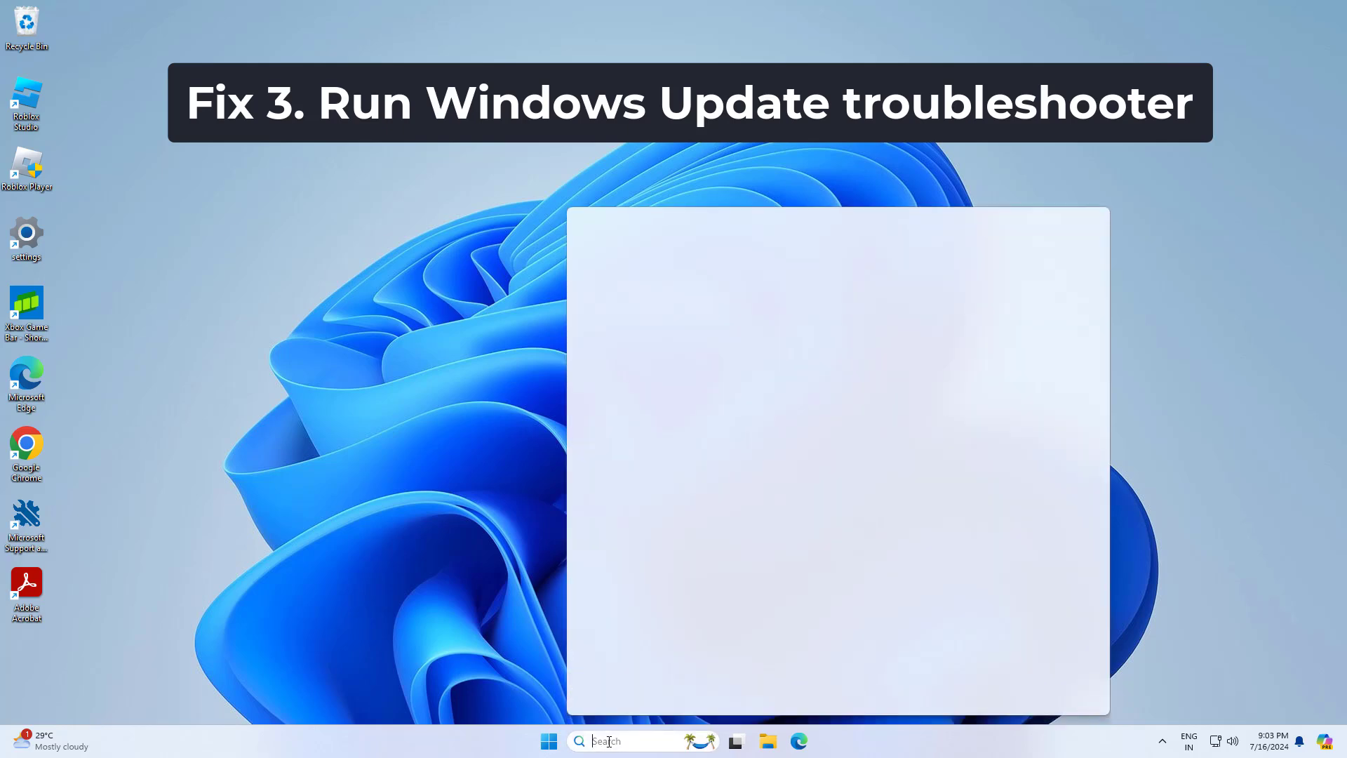
pyautogui.write('fix w')
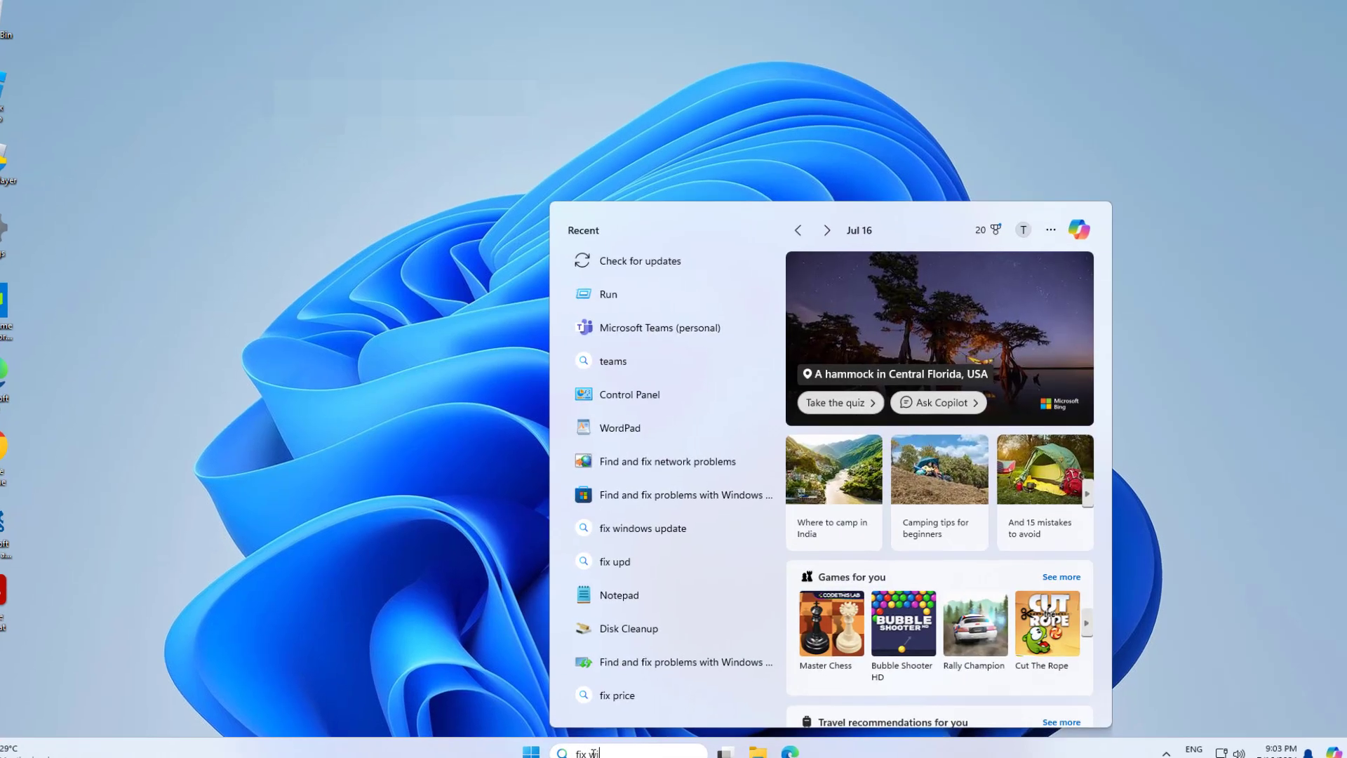
pyautogui.write('indows')
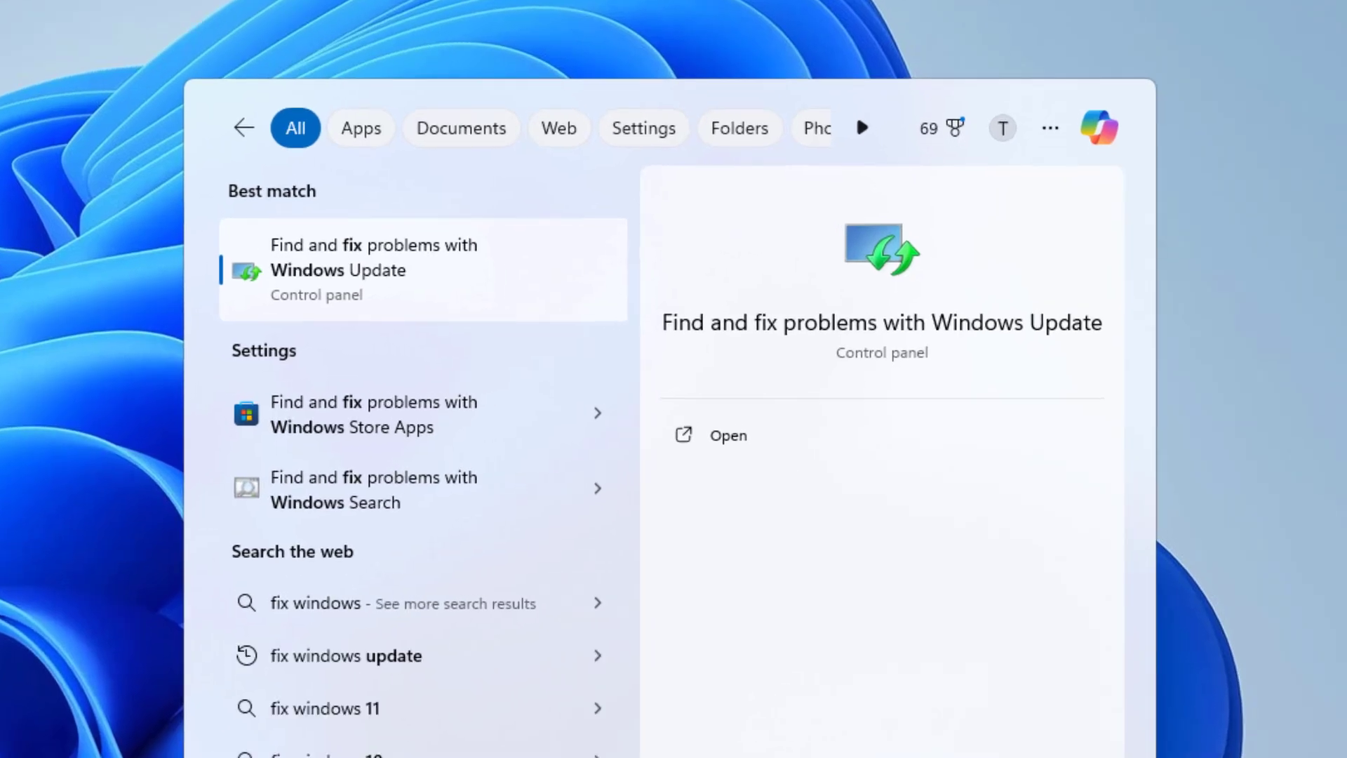
pyautogui.click(391, 254)
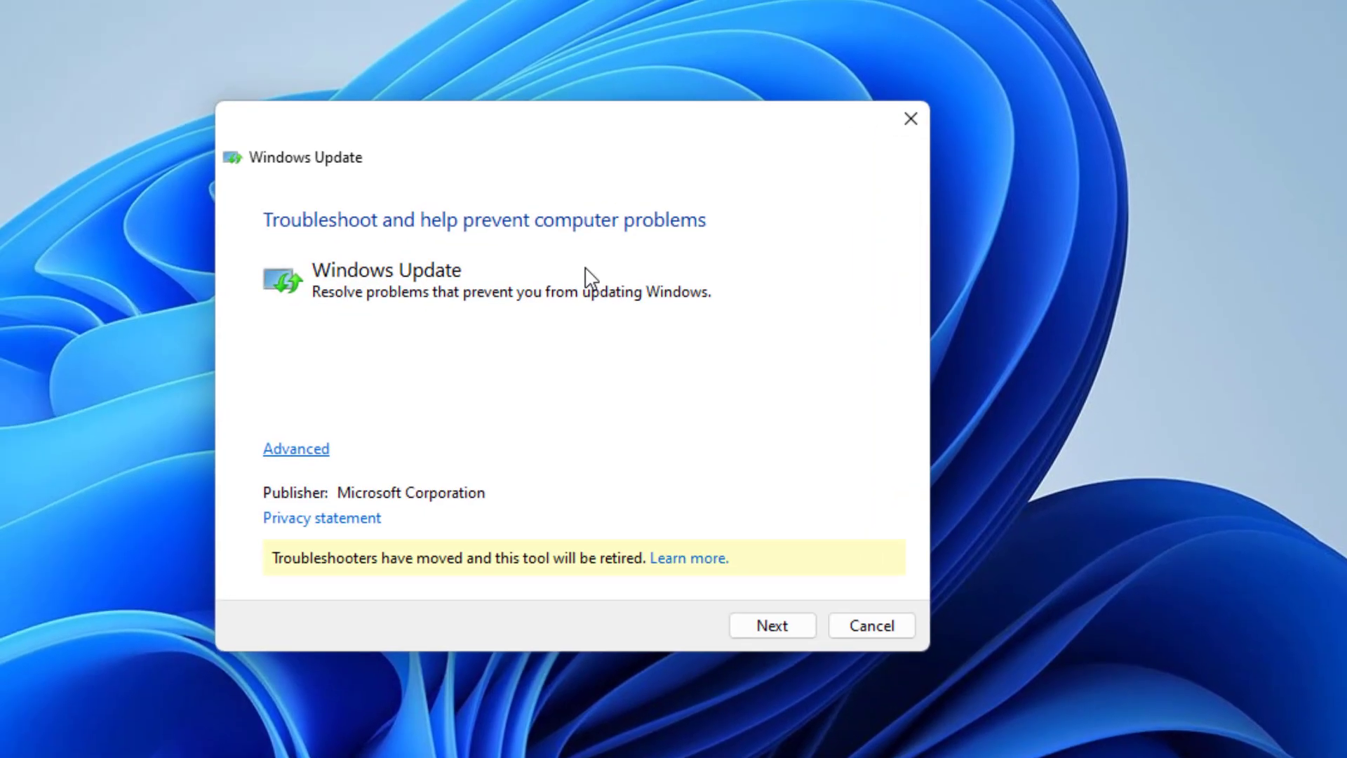
pyautogui.click(770, 624)
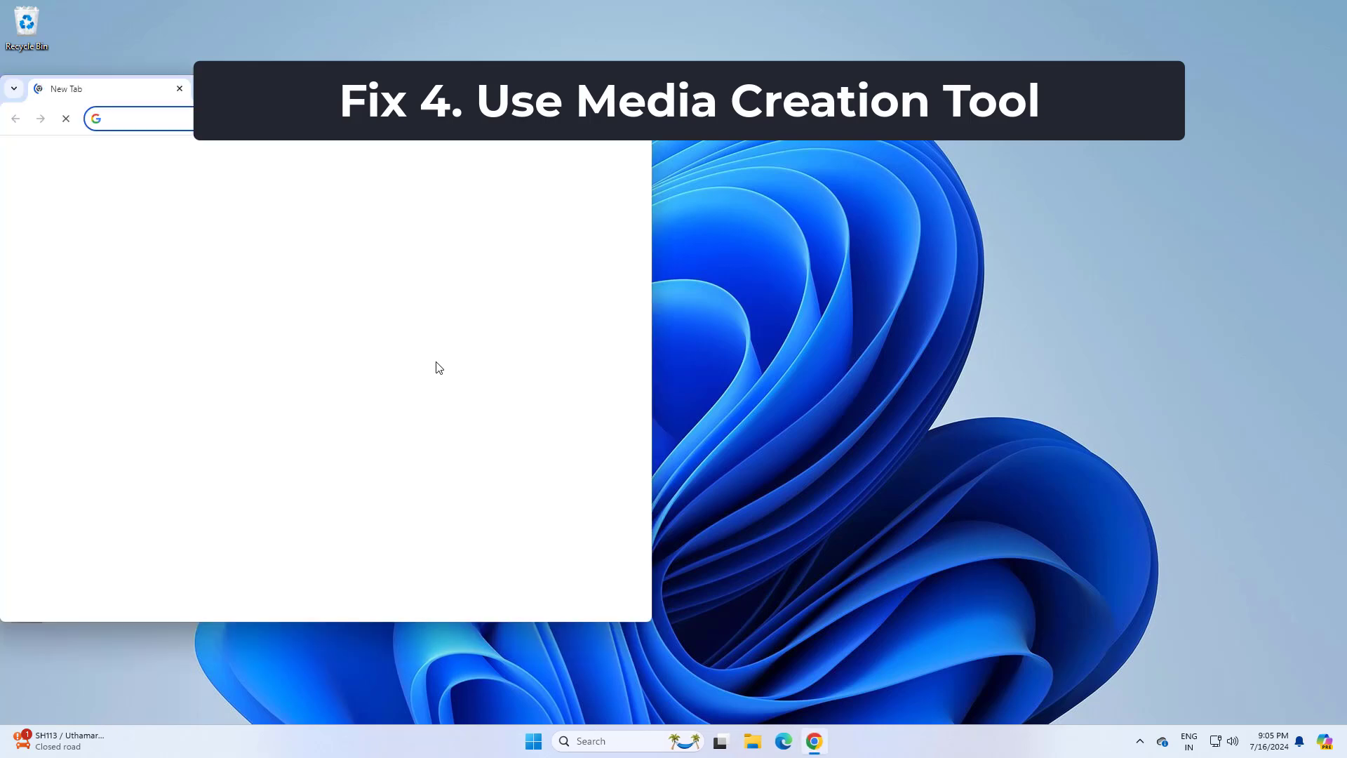
# Search Google for "windows 11 media creation tool".
pyautogui.click(295, 359)
pyautogui.write('w')
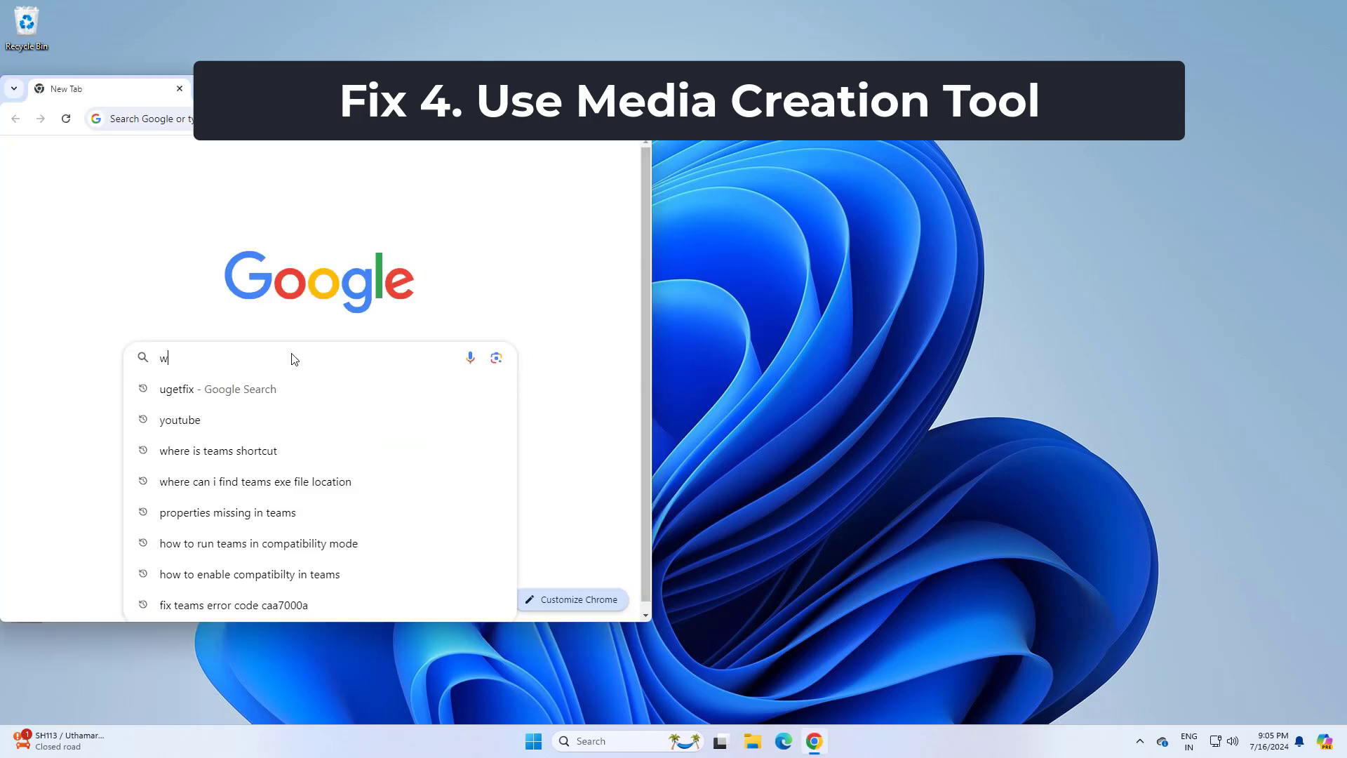
pyautogui.write('indows 11 media creation tool')
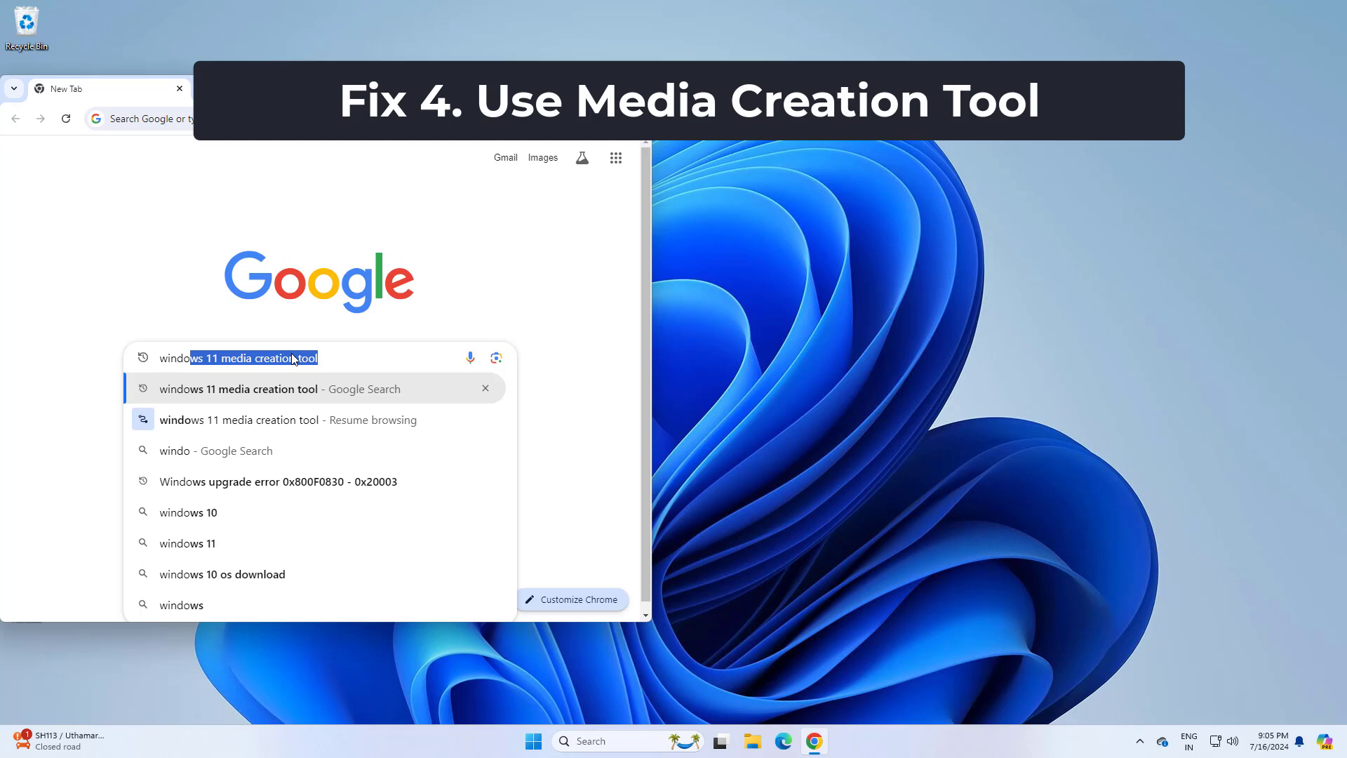
pyautogui.moveTo(331, 363); pyautogui.dragTo(277, 361)
pyautogui.press('Return')
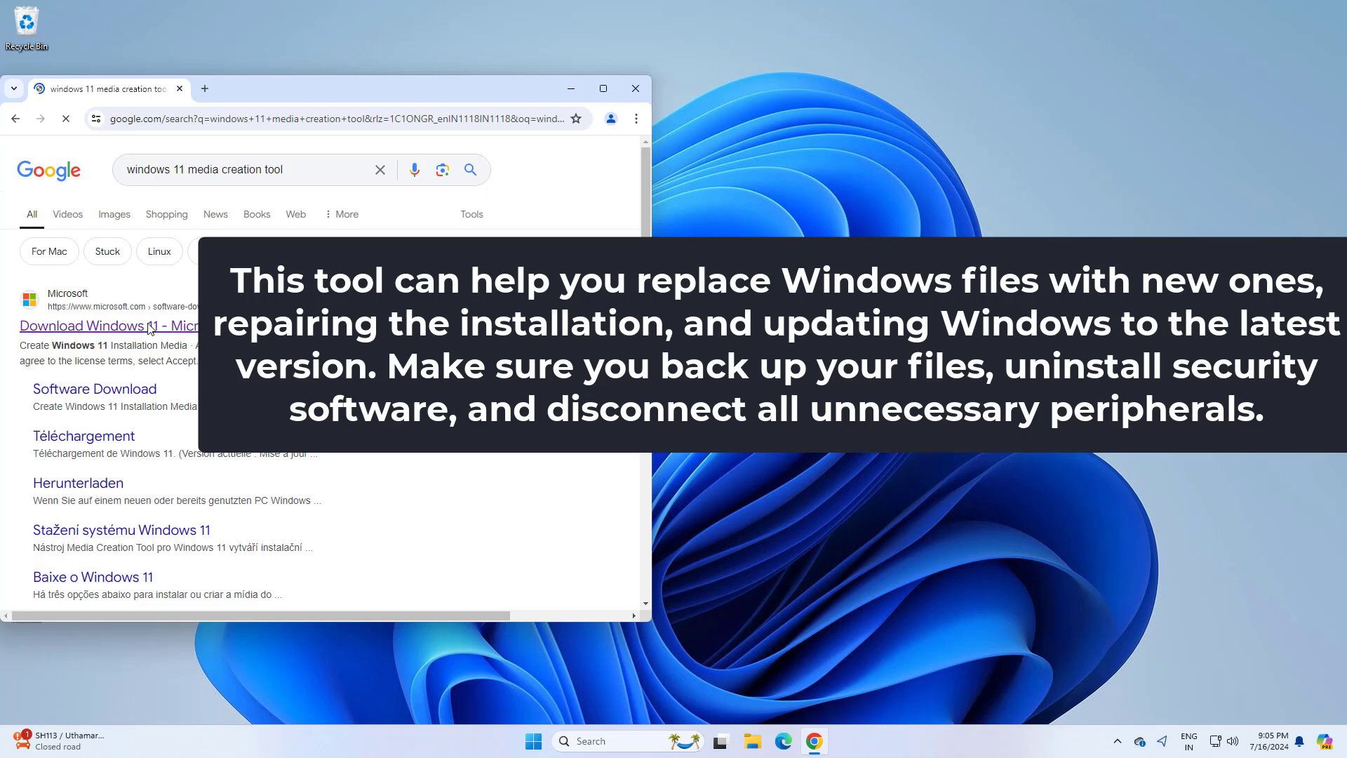
# Open Microsoft's Download Windows 11 page and download the tool for creating Windows 11 installation media.
pyautogui.click(141, 329)
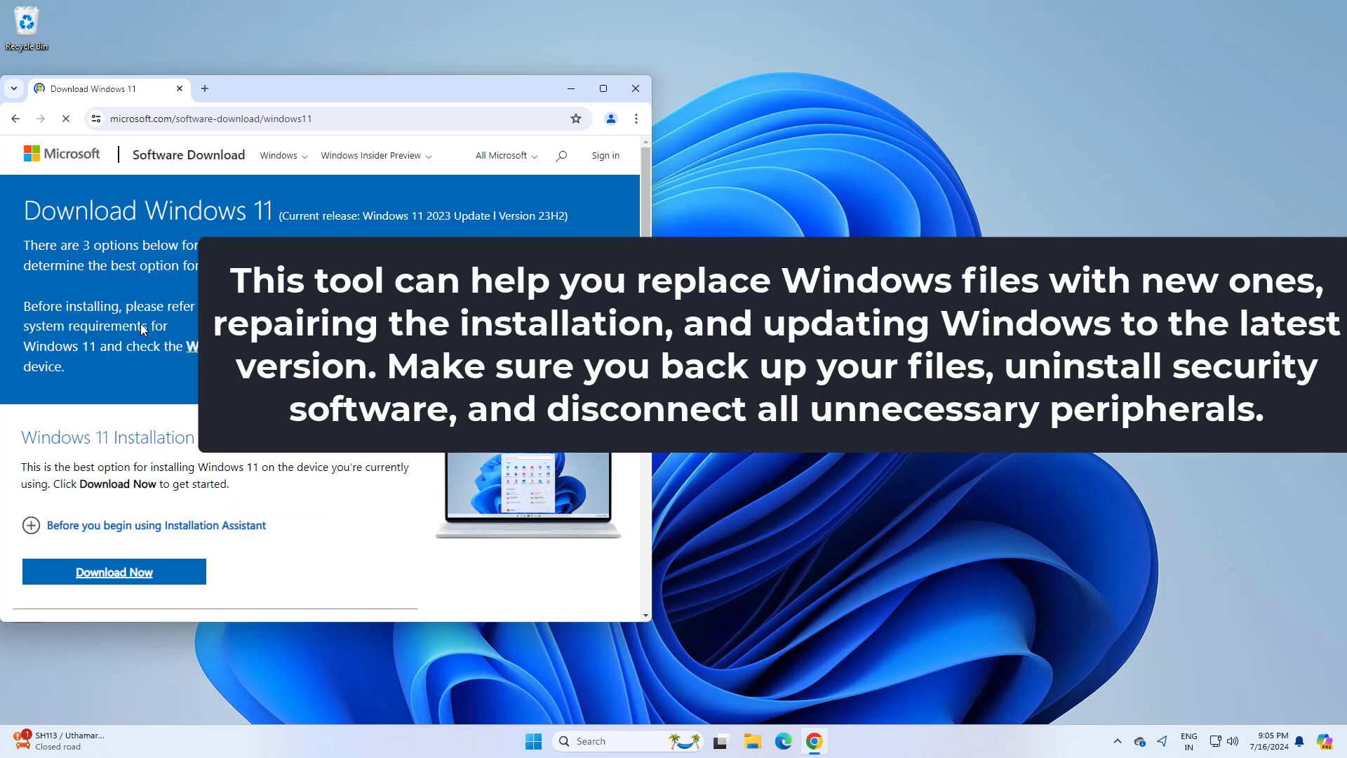
pyautogui.scroll(-5, 145, 351)
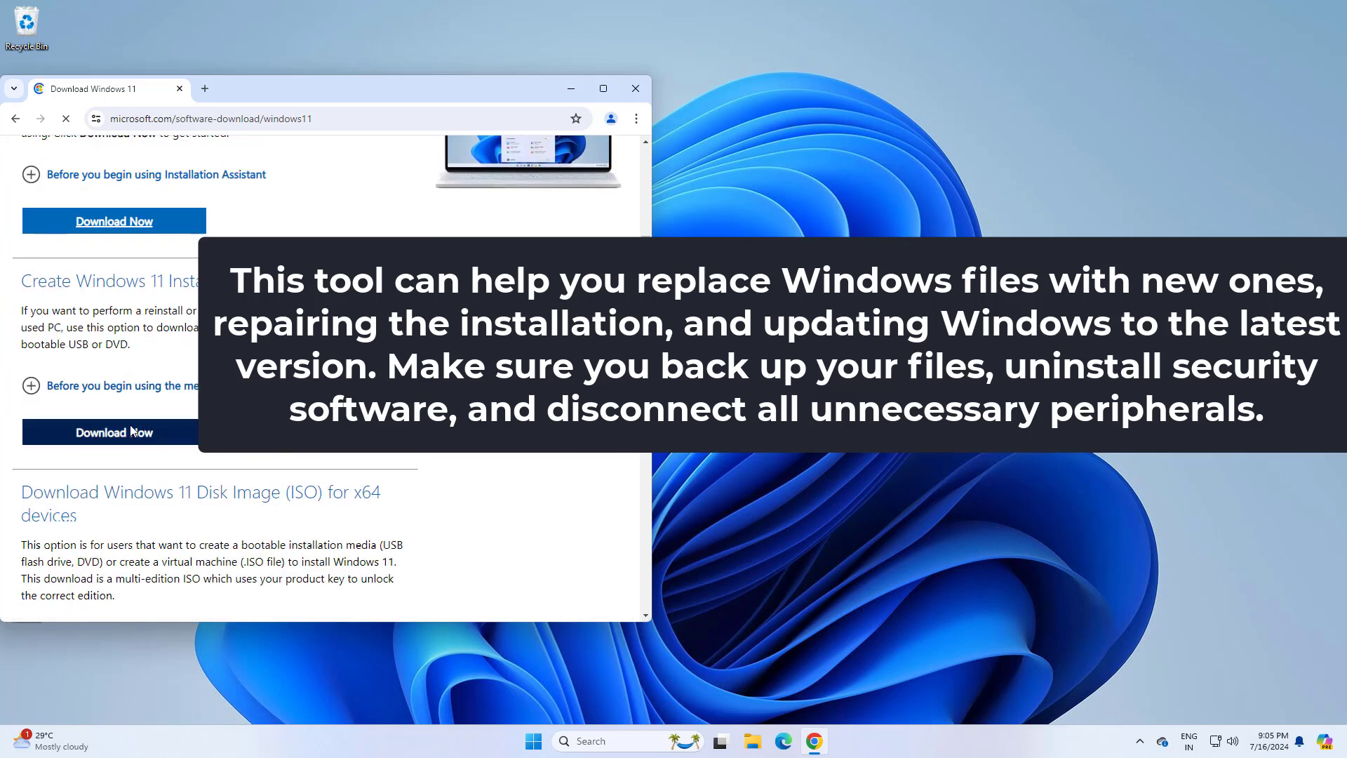
pyautogui.click(127, 433)
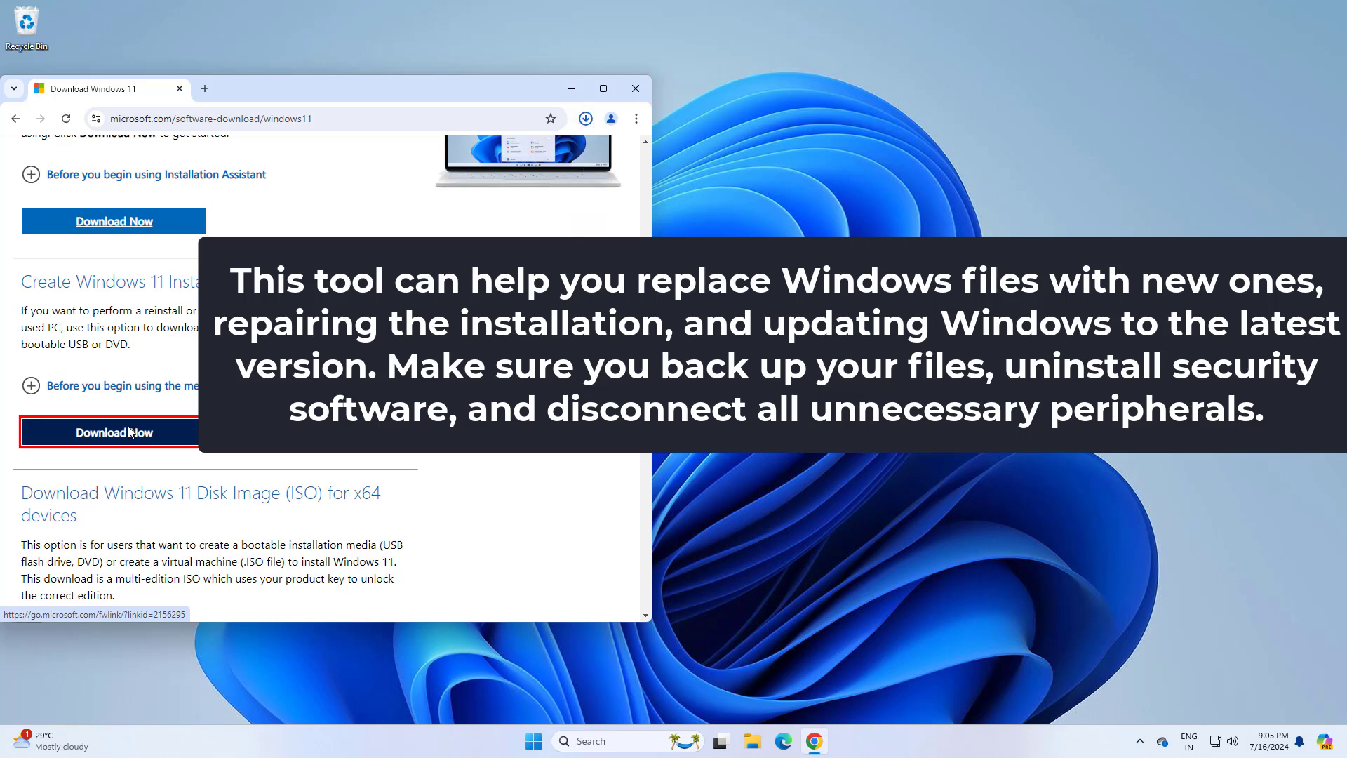
# Launch the downloaded Media Creation Tool, allow it to make changes to the device, and accept the license terms.
pyautogui.moveTo(563, 154)
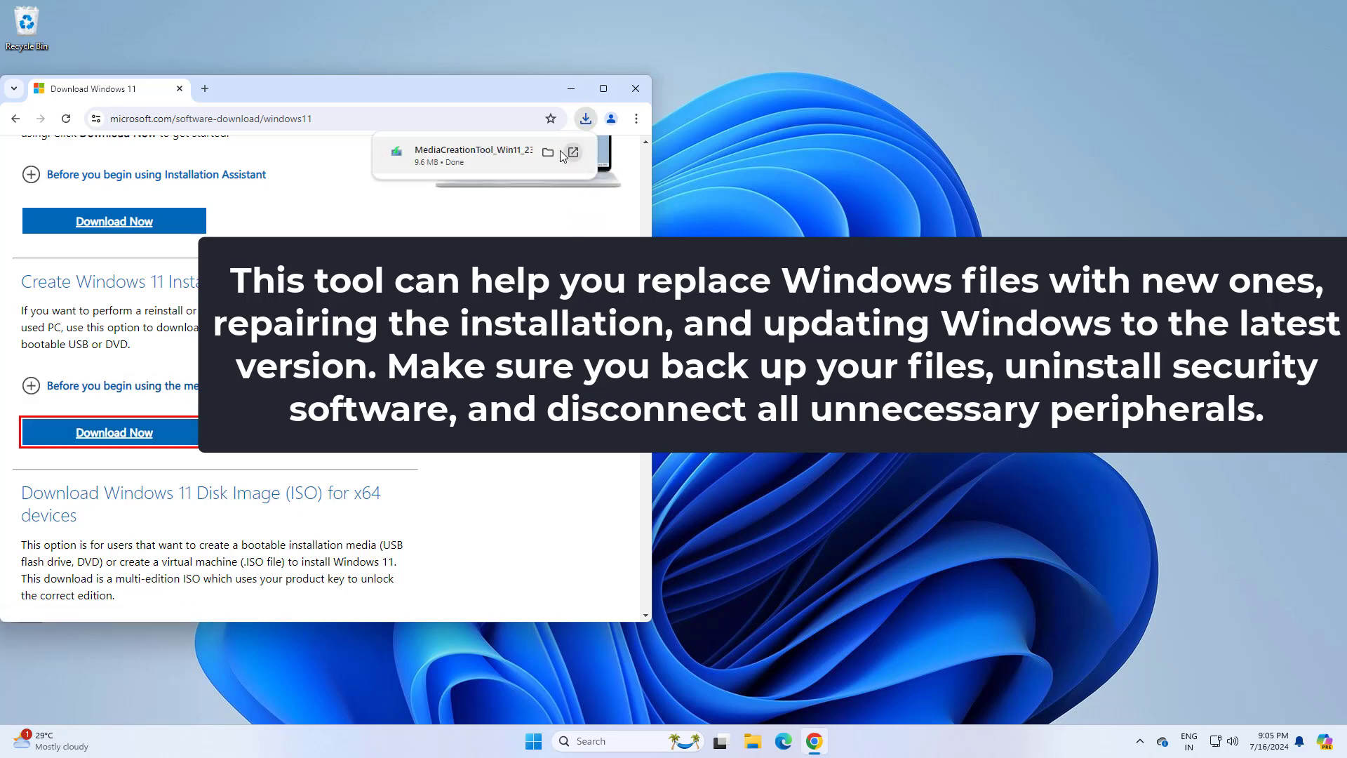
pyautogui.click(475, 153)
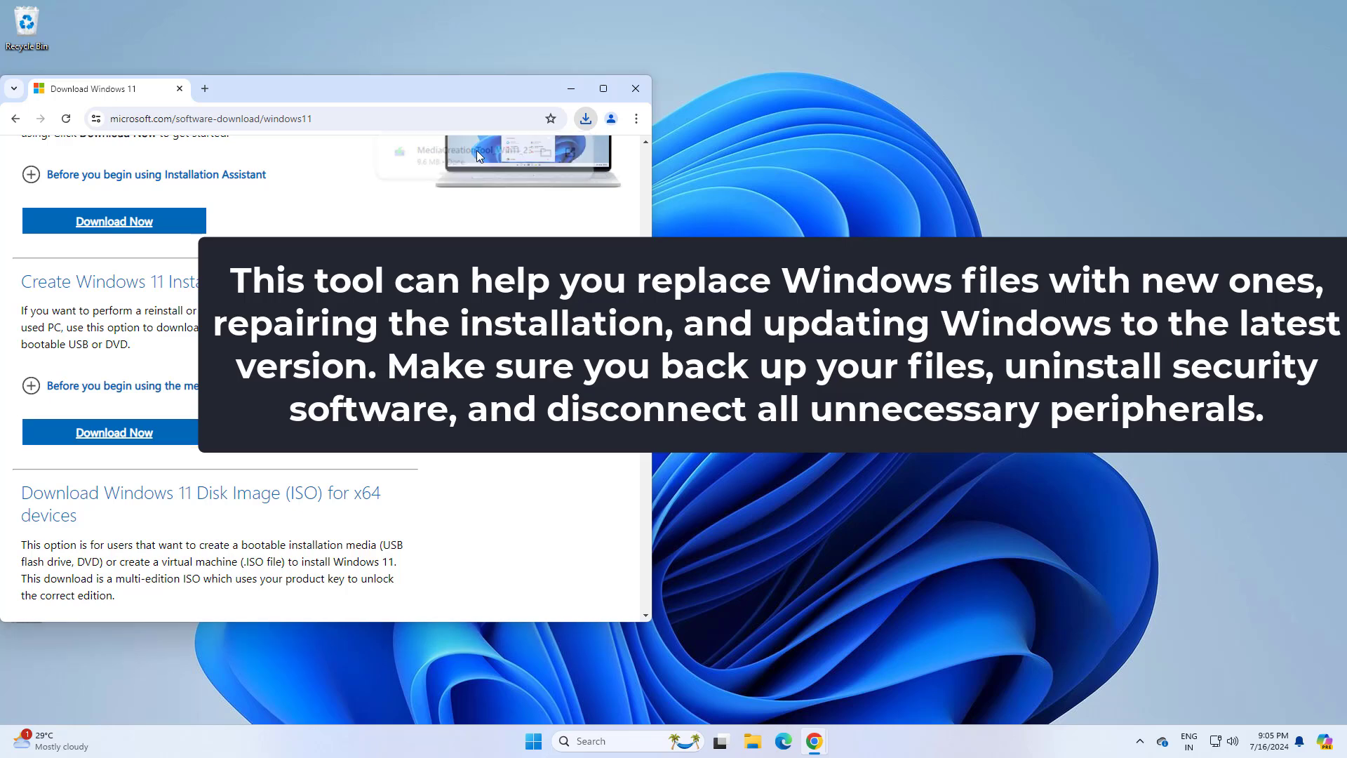
pyautogui.click(571, 89)
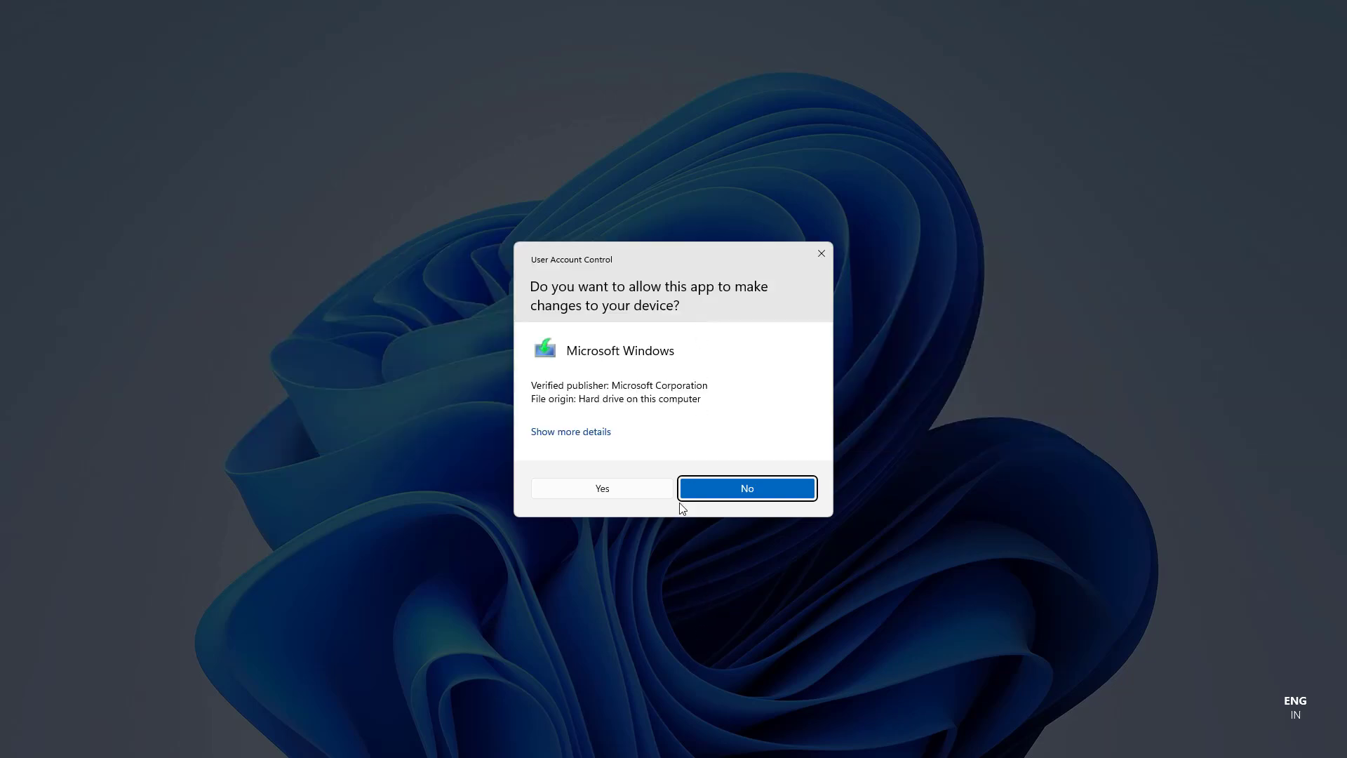
pyautogui.click(620, 488)
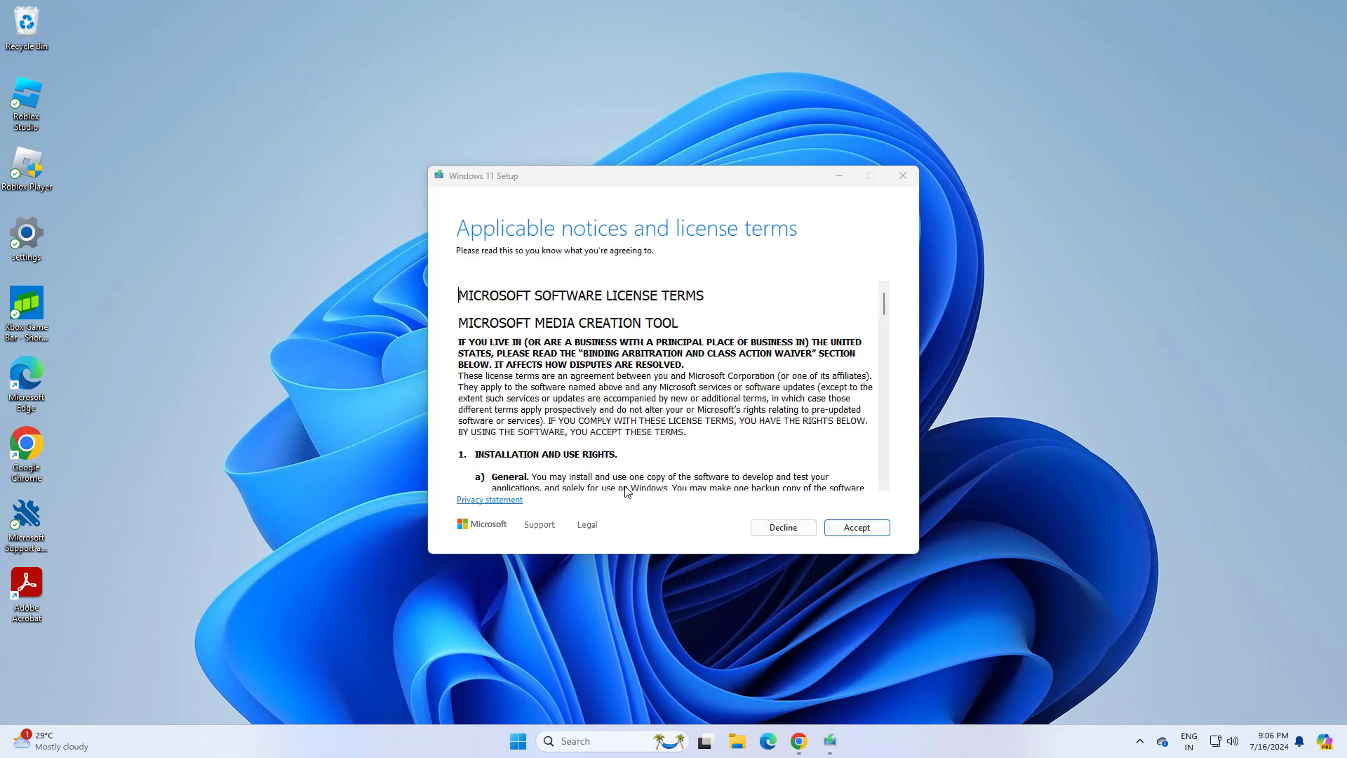
pyautogui.click(871, 528)
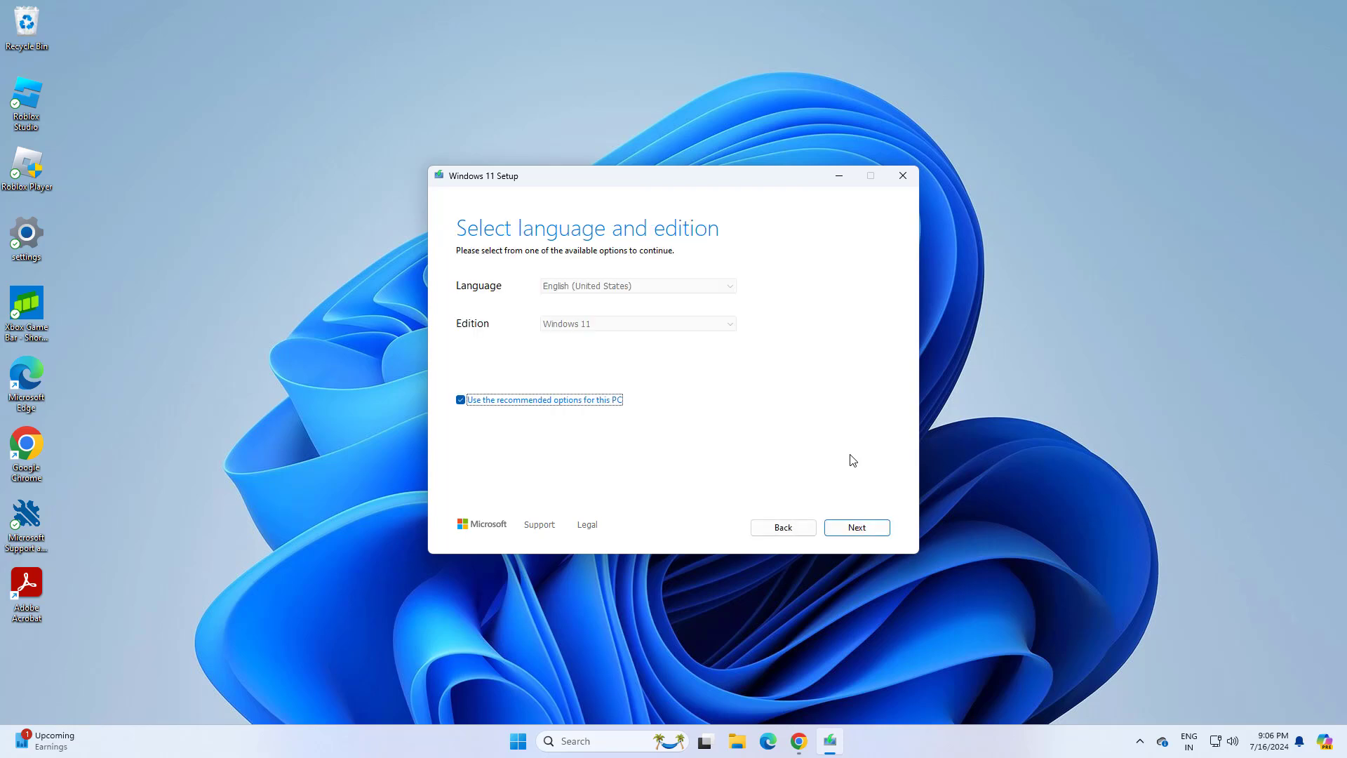
# Choose an ISO file with the recommended language and edition as the media and save it to the Desktop as Windows.
pyautogui.click(883, 529)
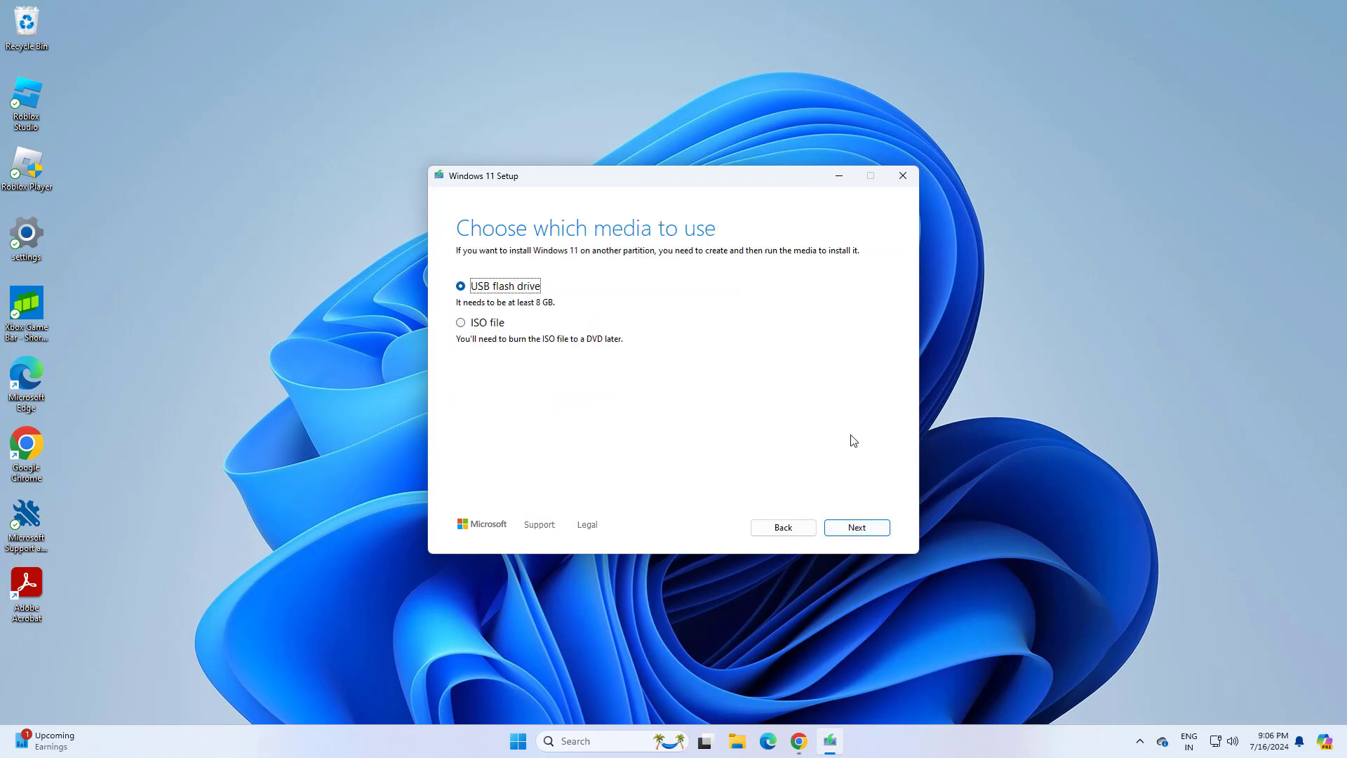
pyautogui.click(467, 324)
pyautogui.click(859, 532)
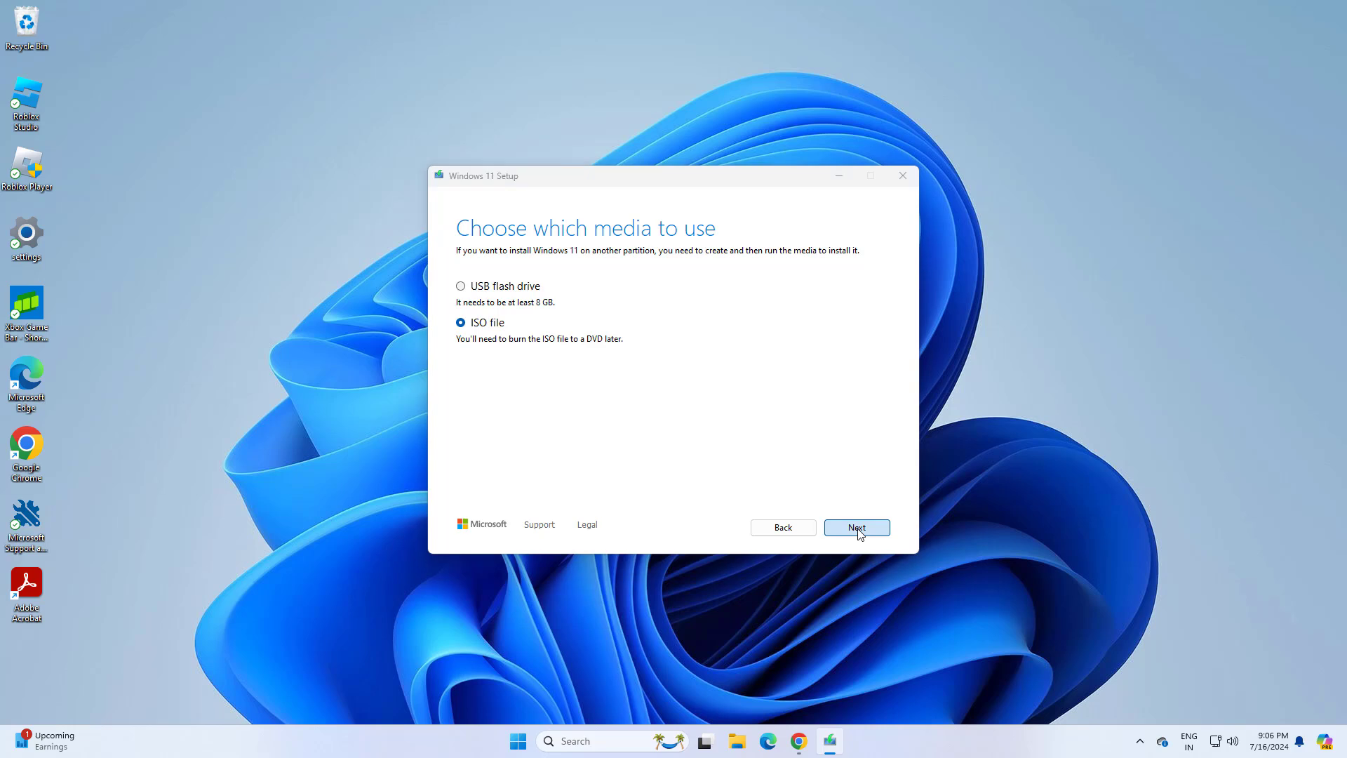
pyautogui.click(483, 376)
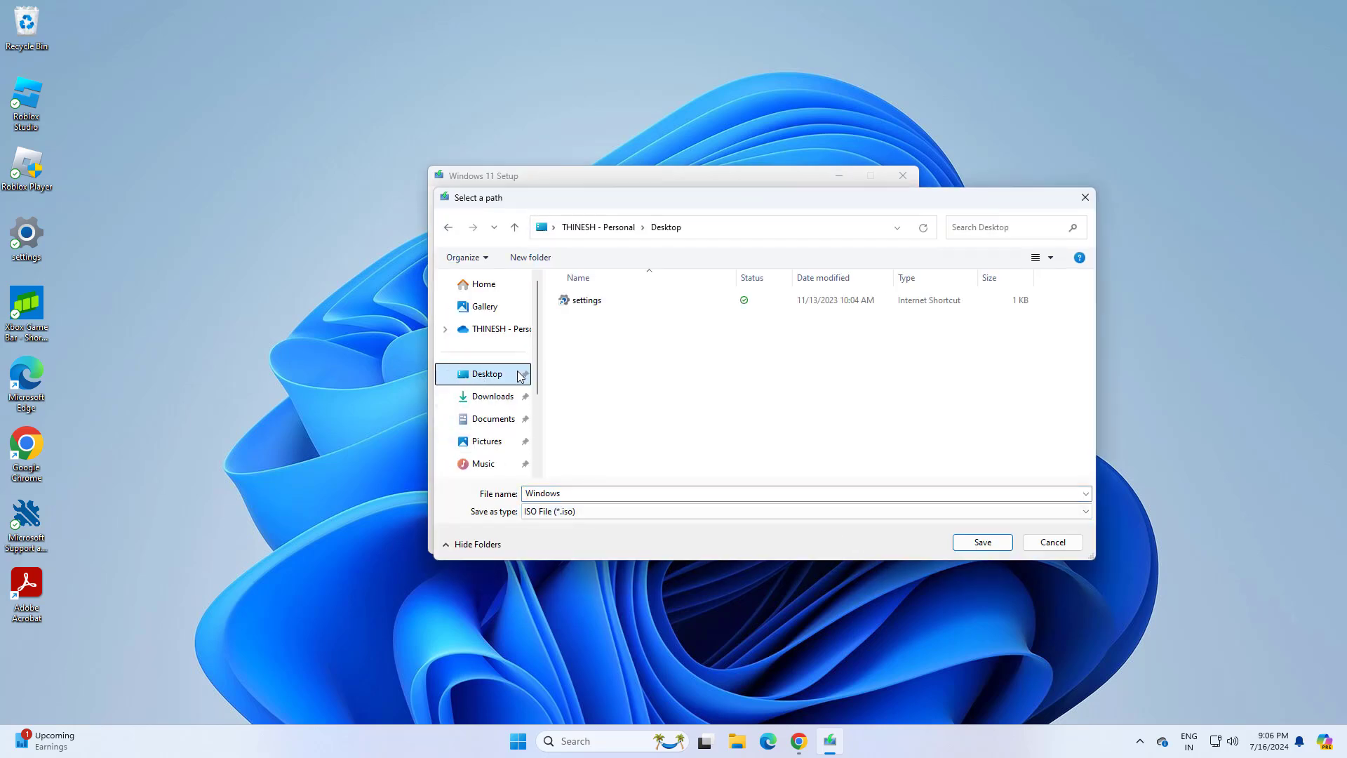
pyautogui.click(982, 543)
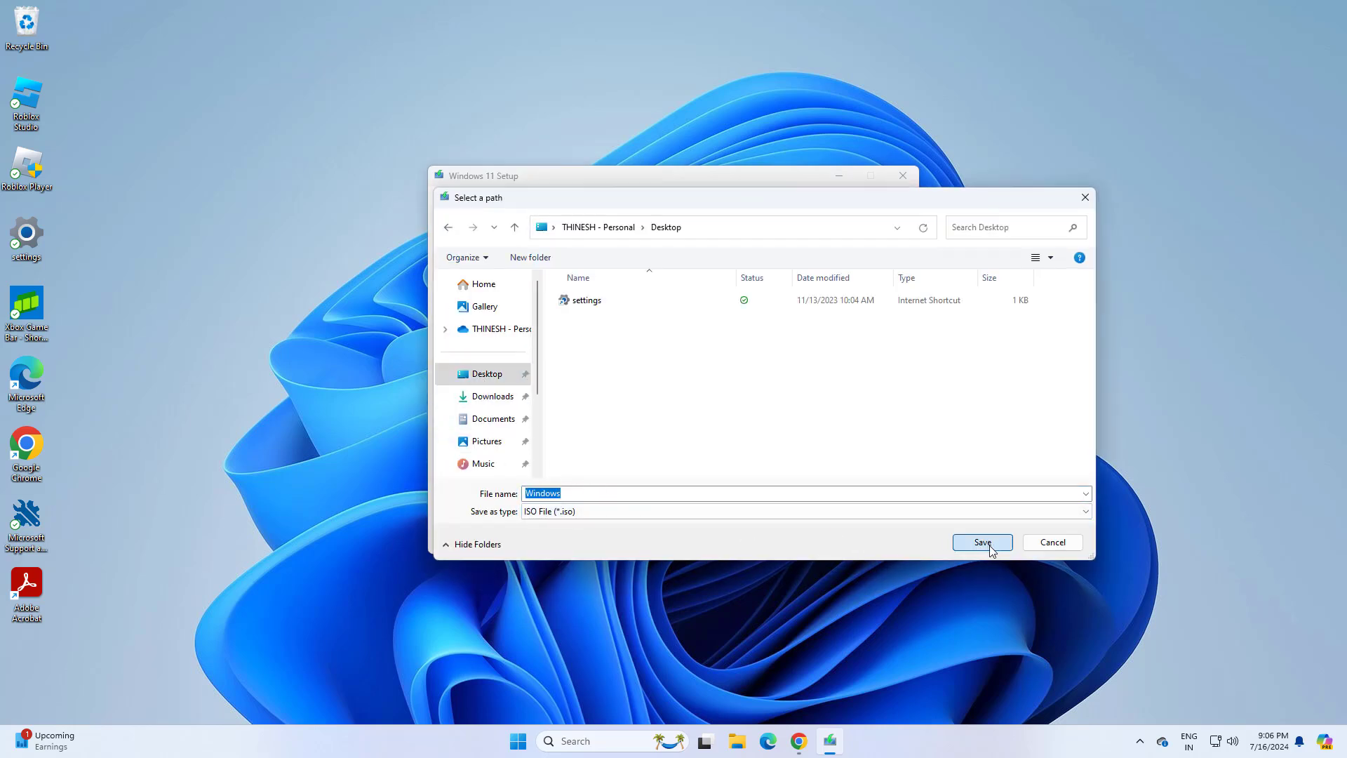